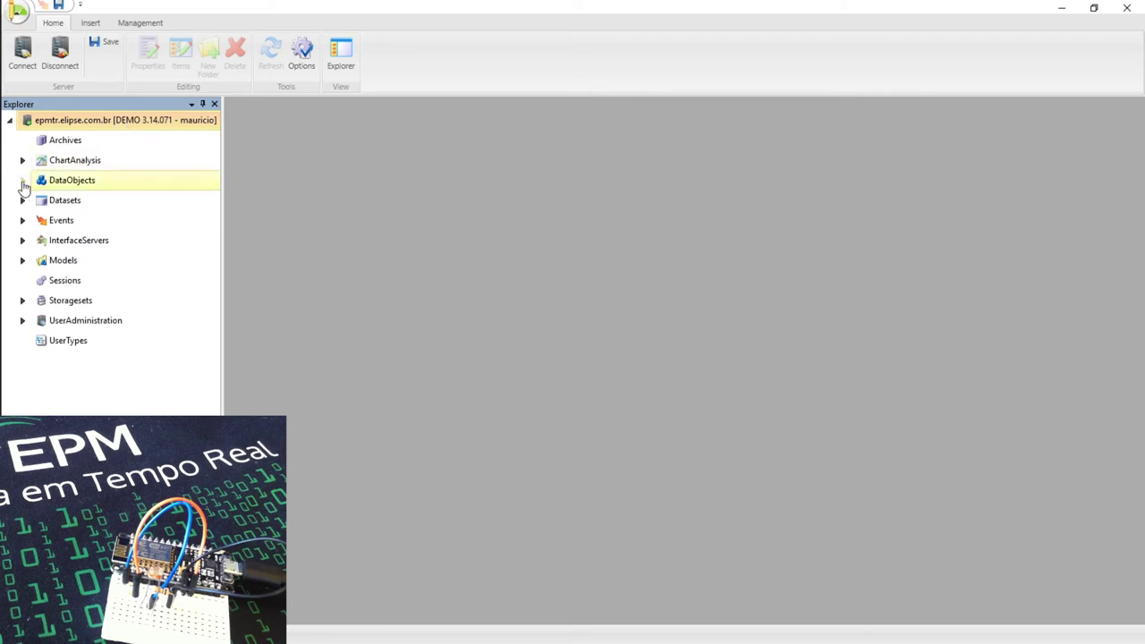
Open the Basic Variables list under DataObjects and filter it by the name ESP*
{"action": "left_click", "coordinate": [23, 181]}
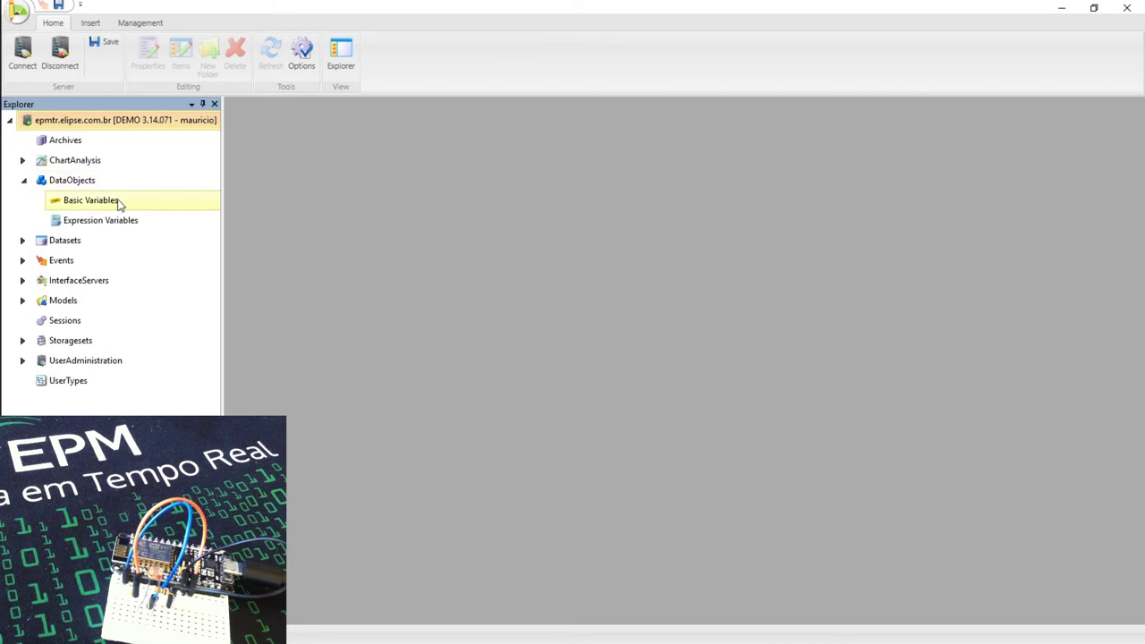
{"action": "double_click", "coordinate": [129, 199]}
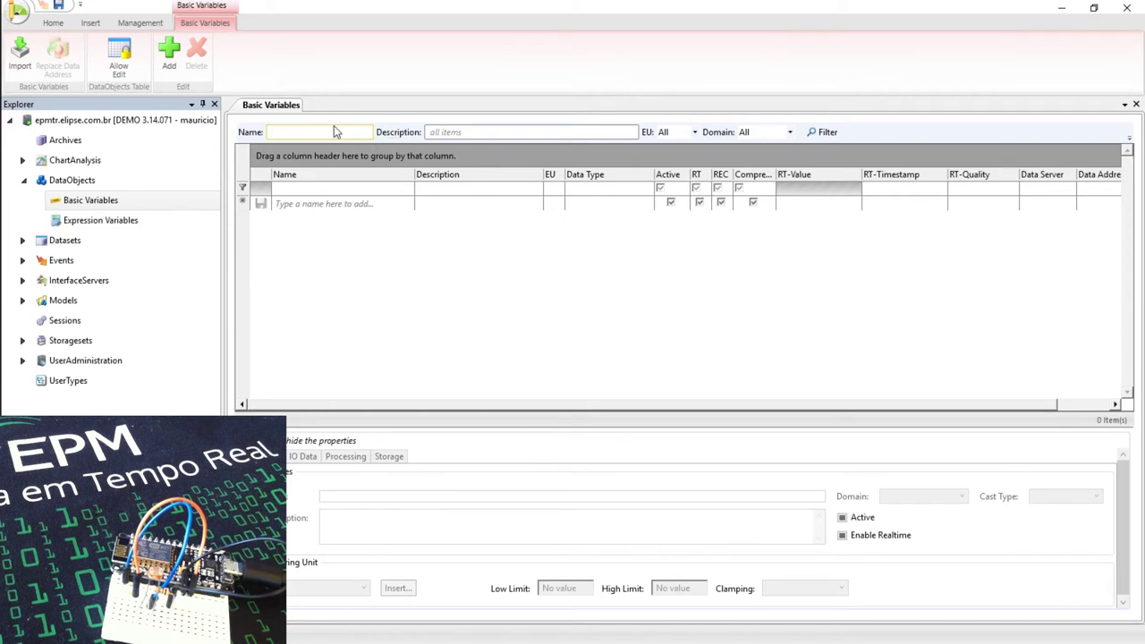
{"action": "type", "text": "ESP*"}
{"action": "key", "text": "Return"}
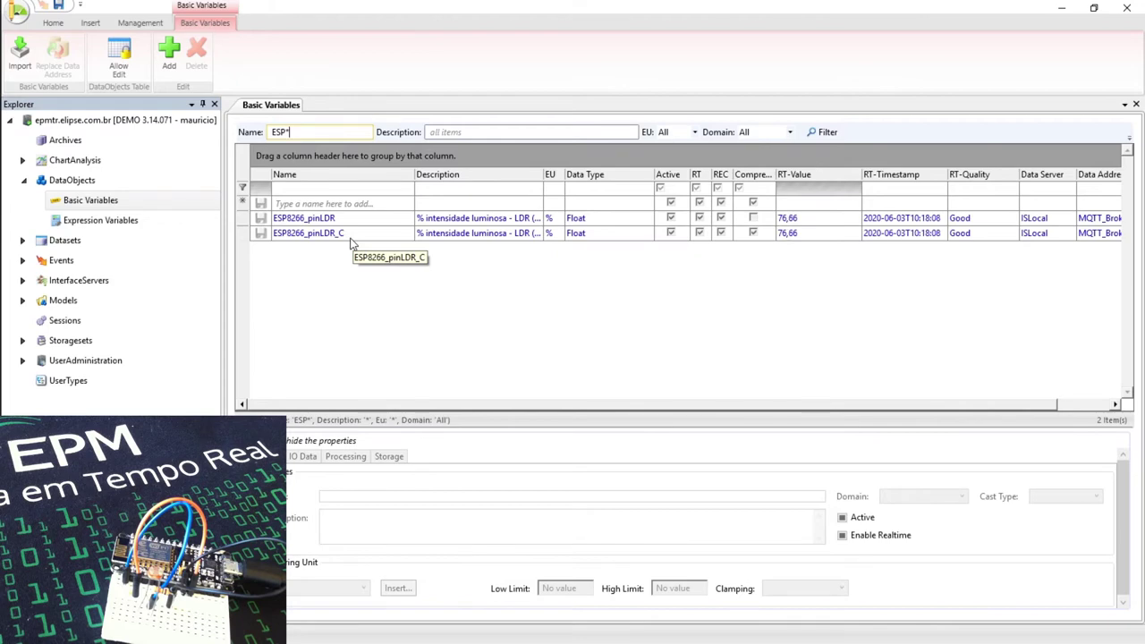
Examine ESP8266_pinLDR's general, IO data, processing and storage properties, including the available Domain and Clamping options
{"action": "left_click", "coordinate": [363, 234]}
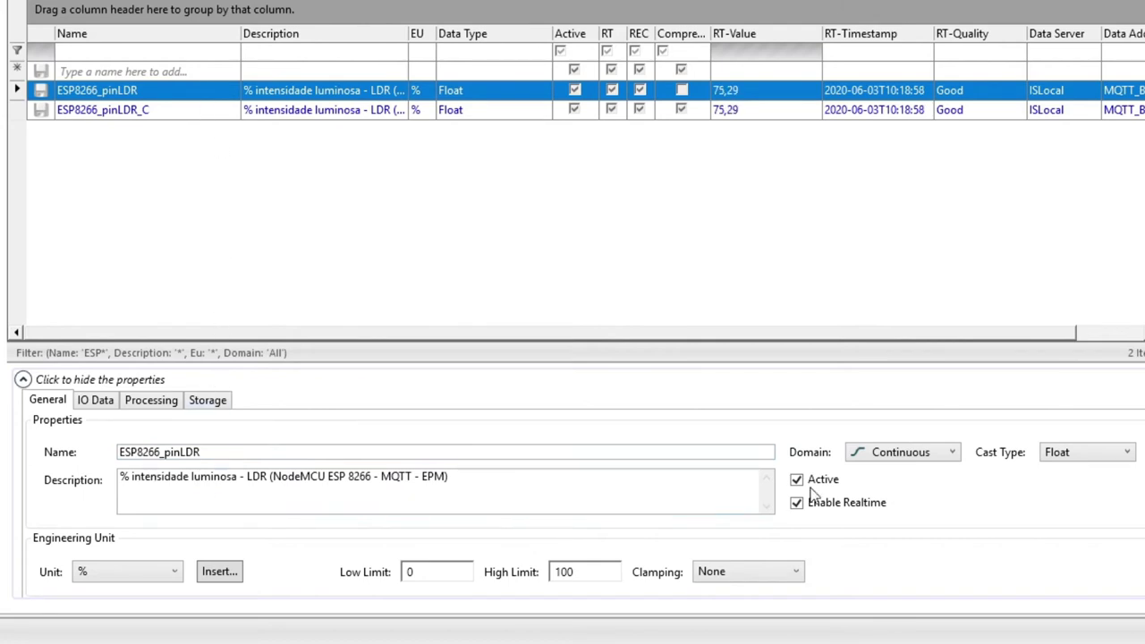
{"action": "left_click", "coordinate": [910, 456]}
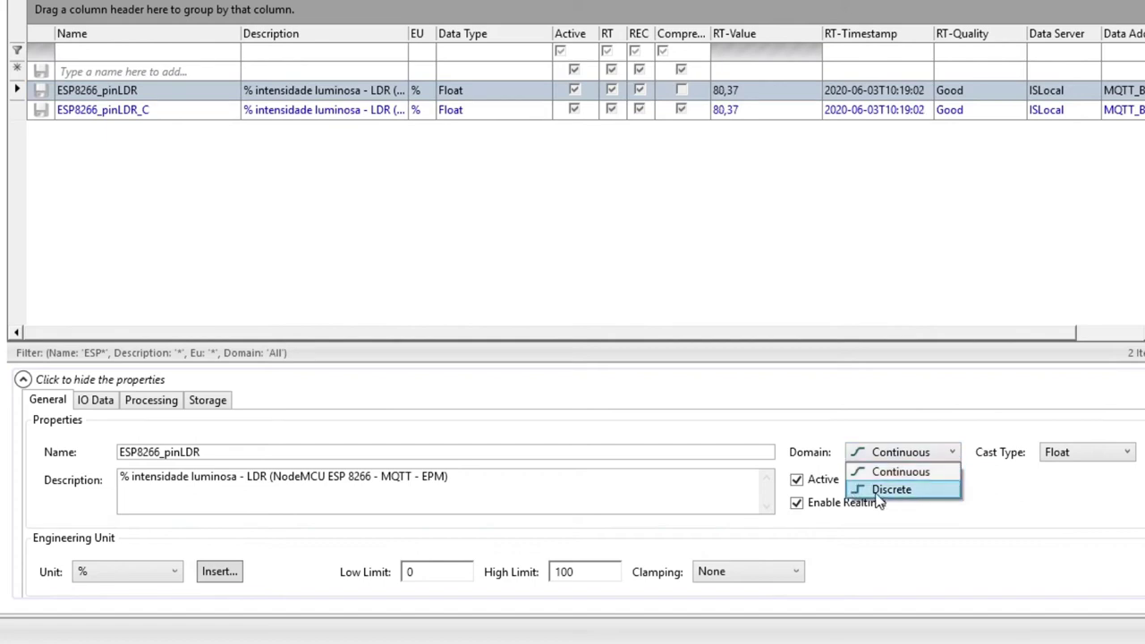
{"action": "left_click", "coordinate": [1072, 511]}
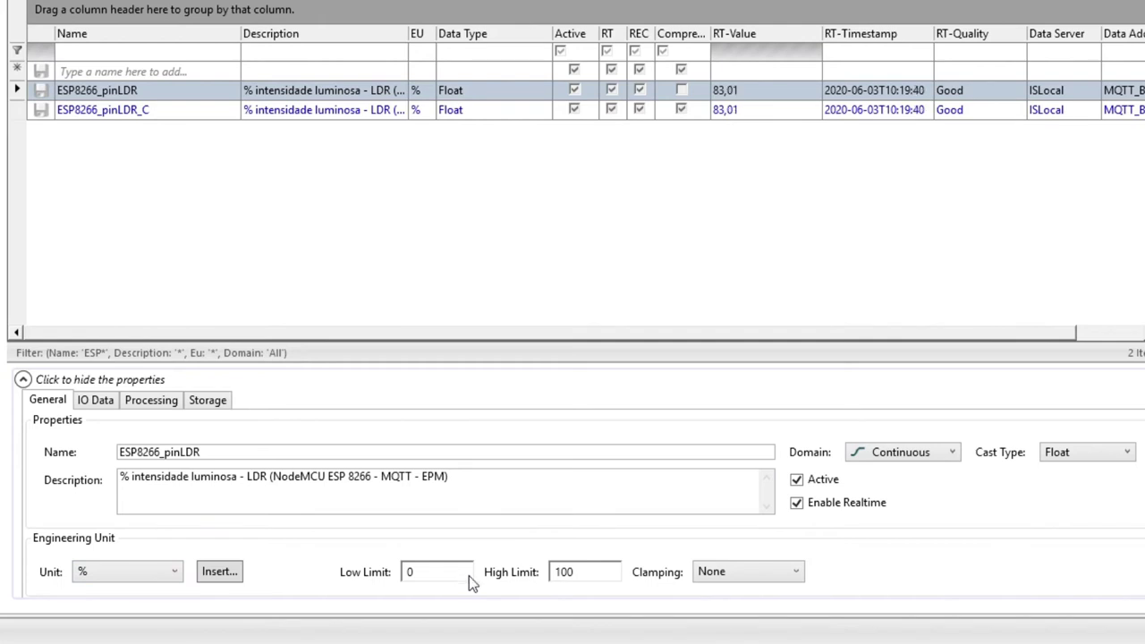
{"action": "left_click", "coordinate": [801, 569]}
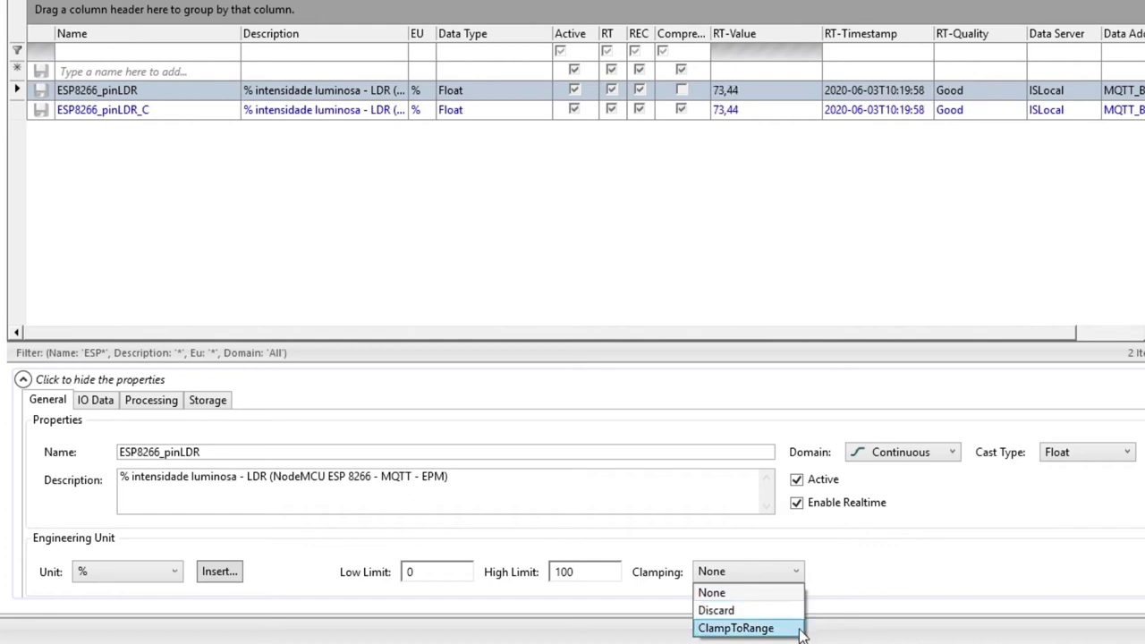
{"action": "left_click", "coordinate": [879, 572]}
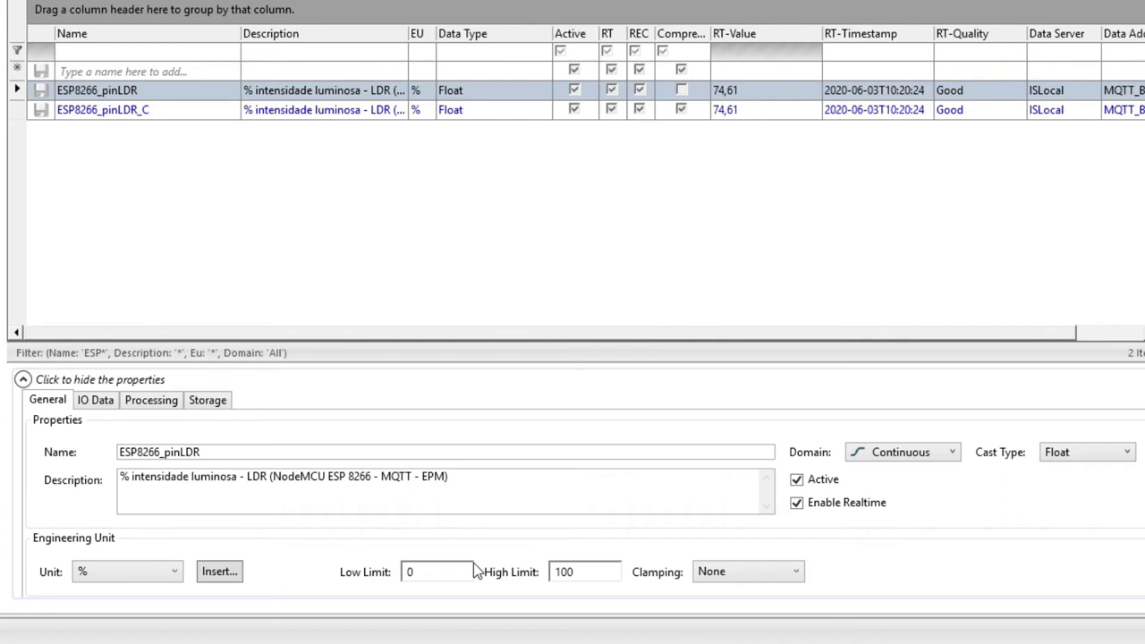
{"action": "left_click", "coordinate": [803, 572]}
{"action": "left_click", "coordinate": [874, 570]}
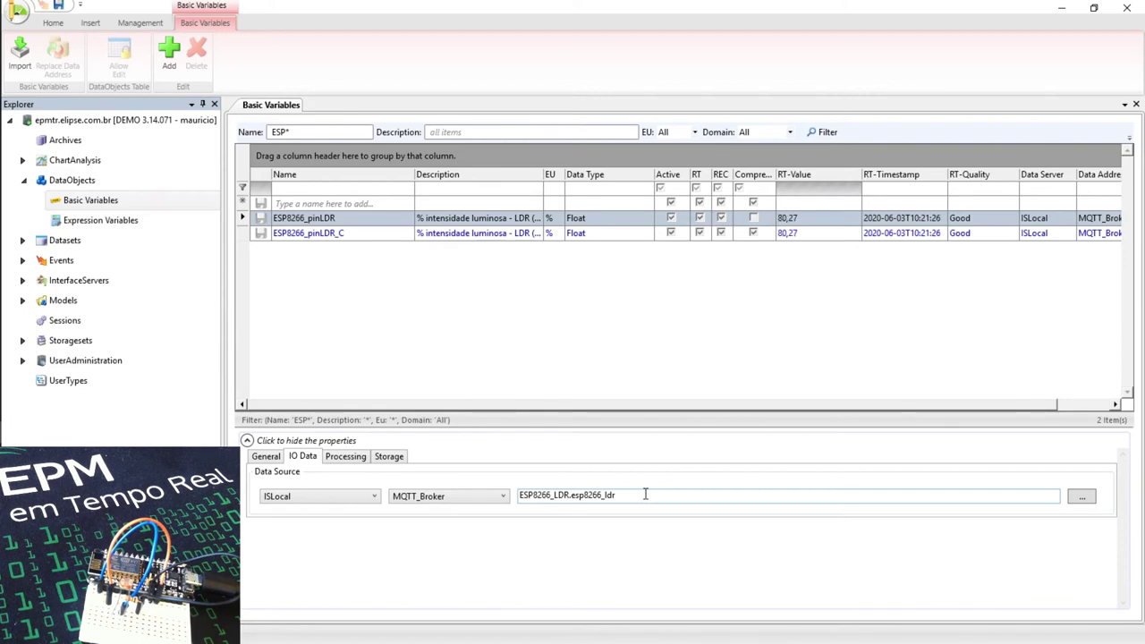
{"action": "left_click", "coordinate": [346, 458]}
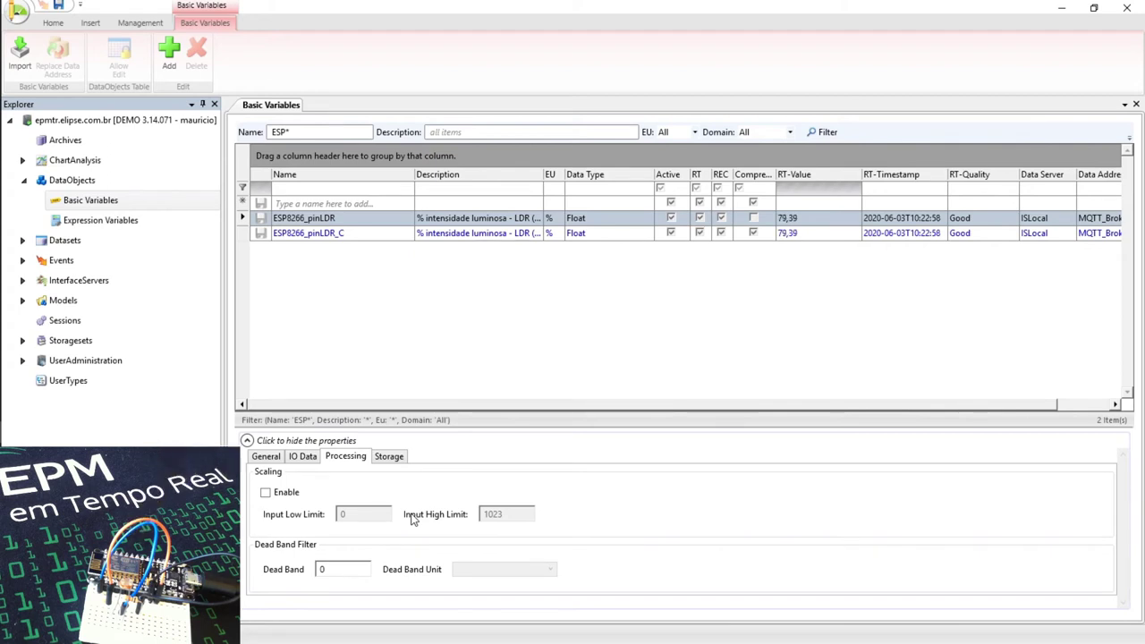
{"action": "left_click", "coordinate": [390, 456]}
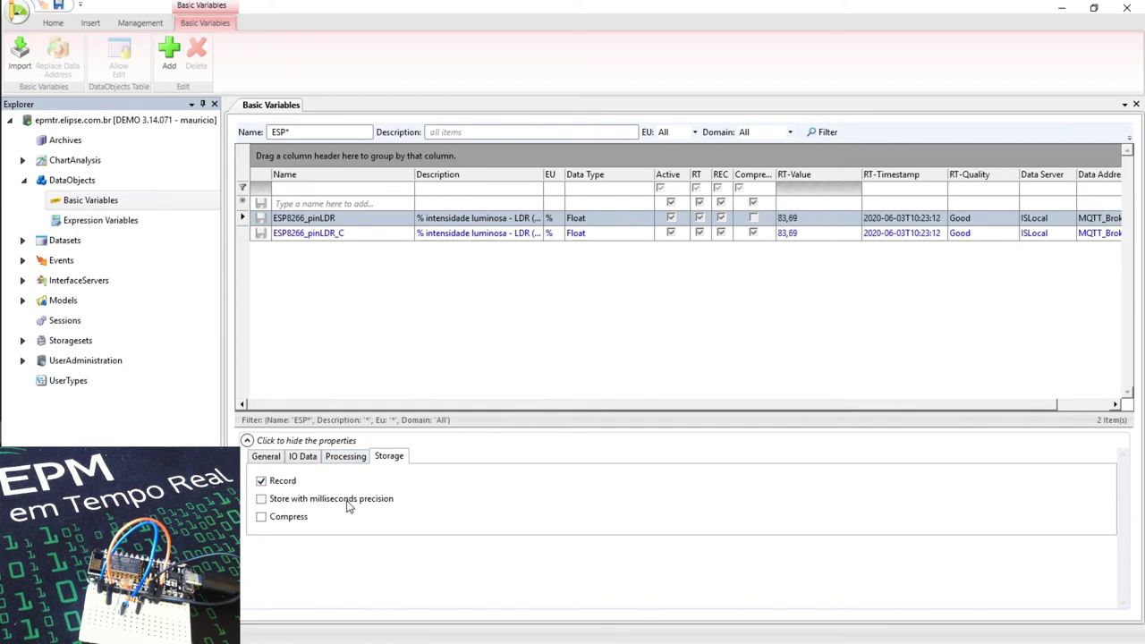
Examine the storage compression settings of ESP8266_pinLDR_C and the parameters of its comp5pr storageset
{"action": "left_click", "coordinate": [358, 234]}
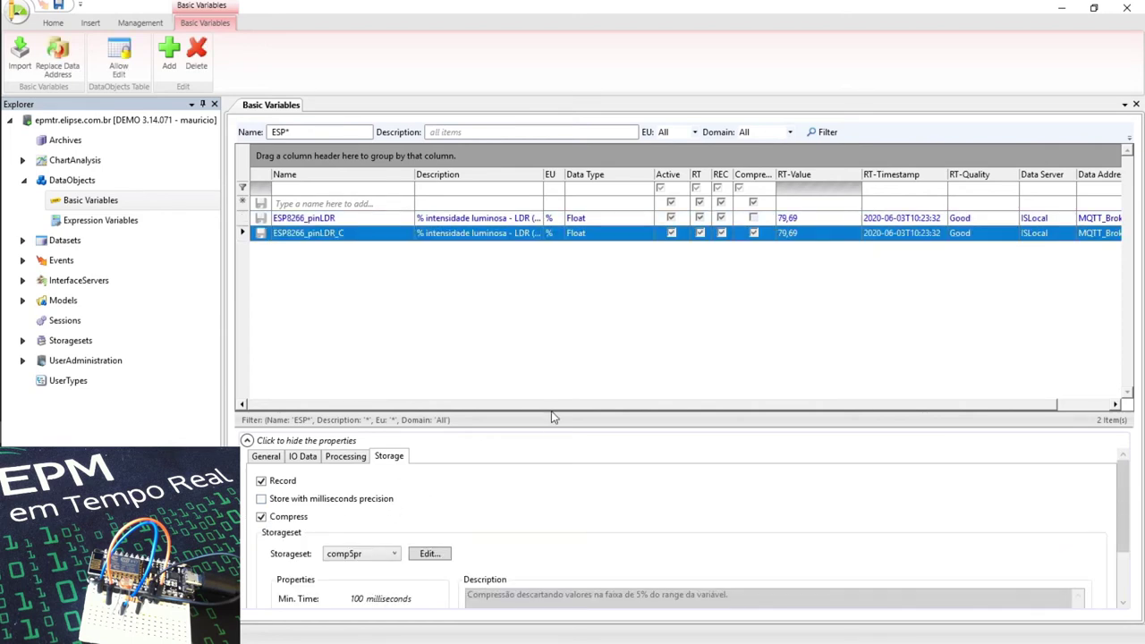
{"action": "left_click_drag", "start_coordinate": [557, 431], "coordinate": [536, 359]}
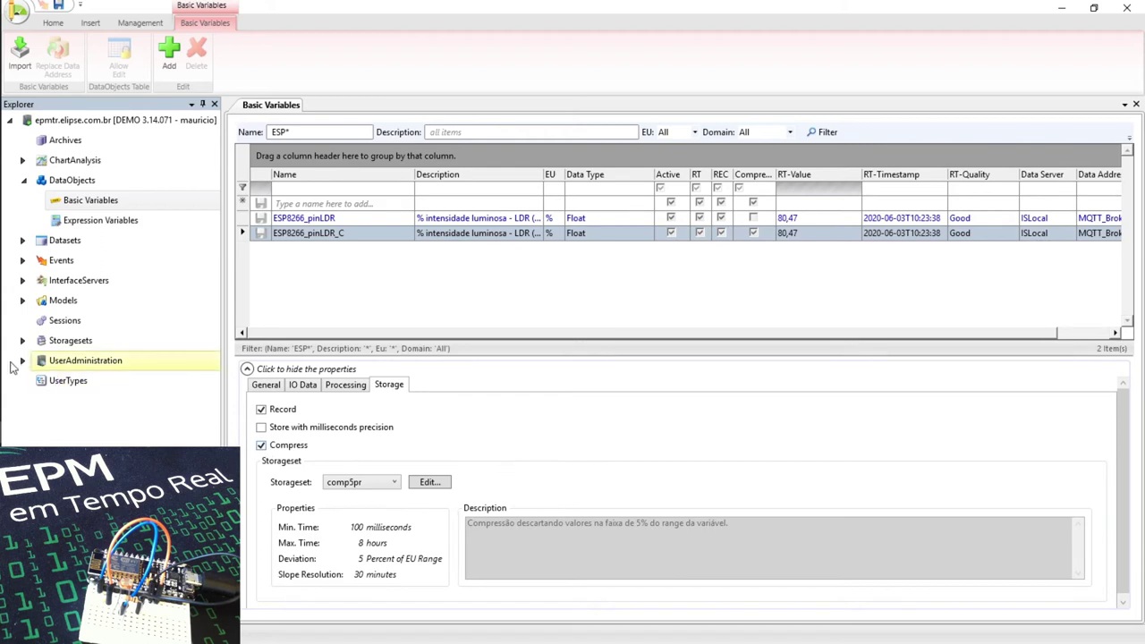
{"action": "left_click", "coordinate": [21, 341]}
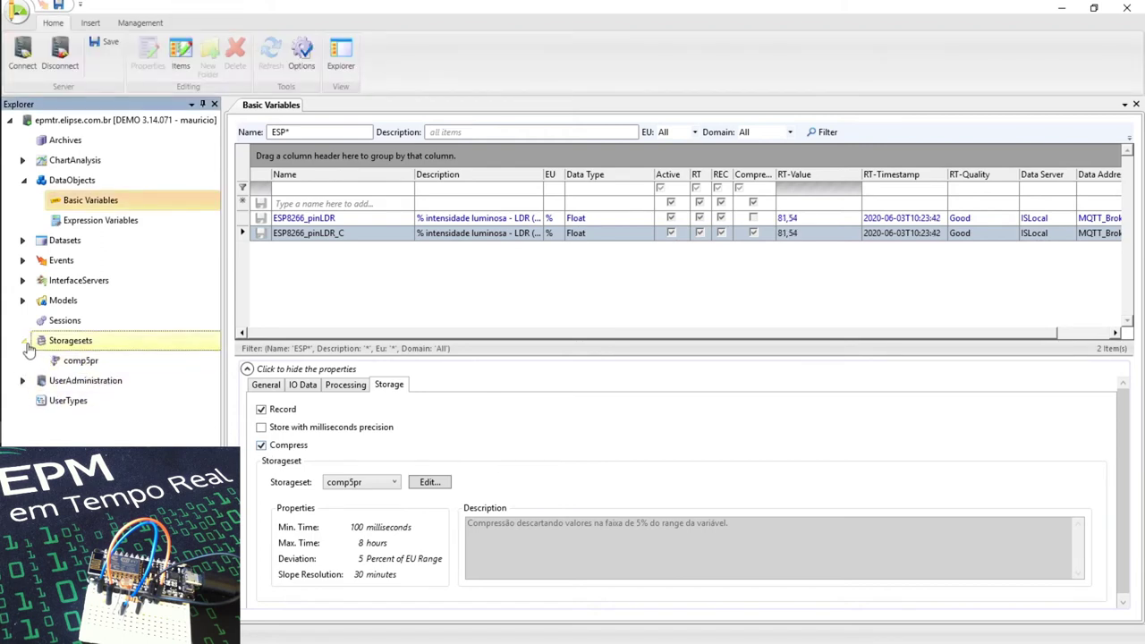
{"action": "left_click", "coordinate": [24, 341]}
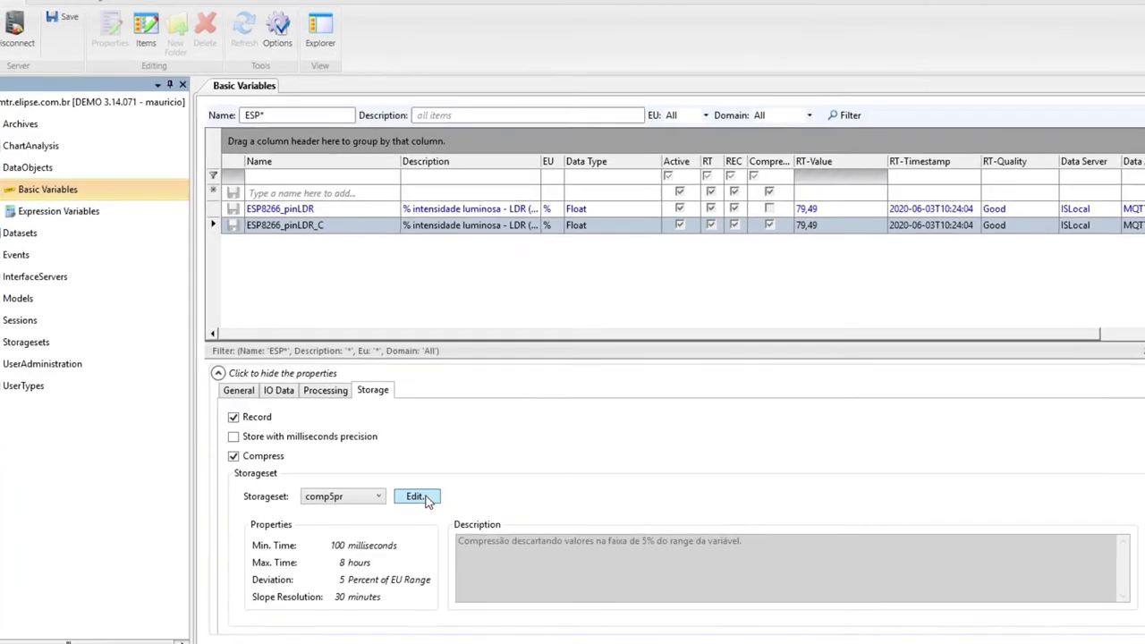
{"action": "left_click", "coordinate": [429, 481]}
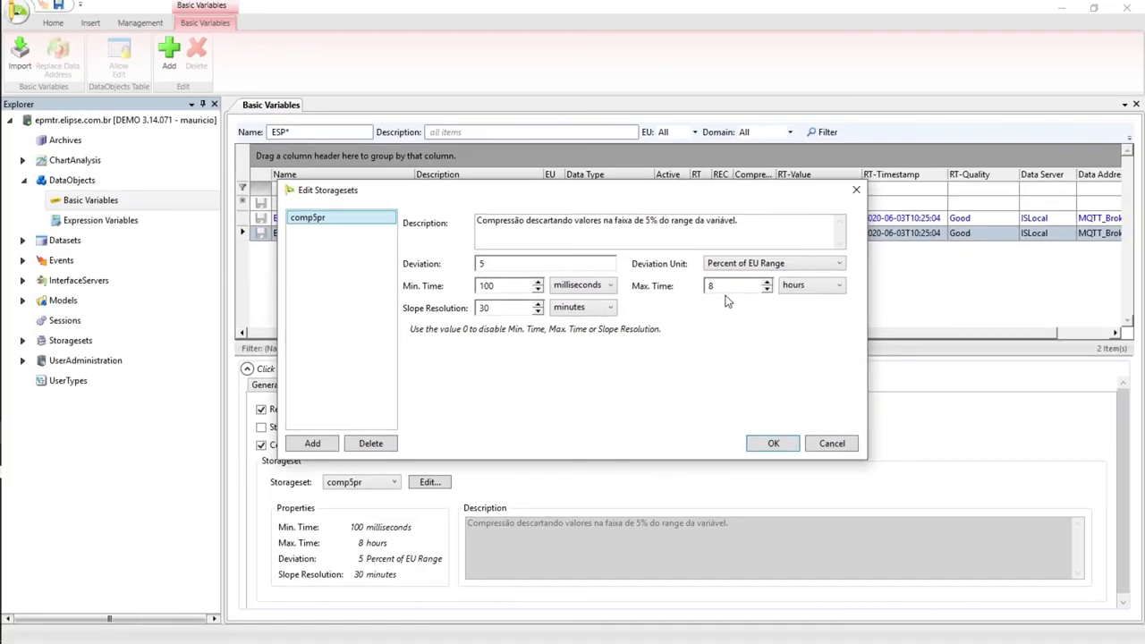
{"action": "key", "text": "Return"}
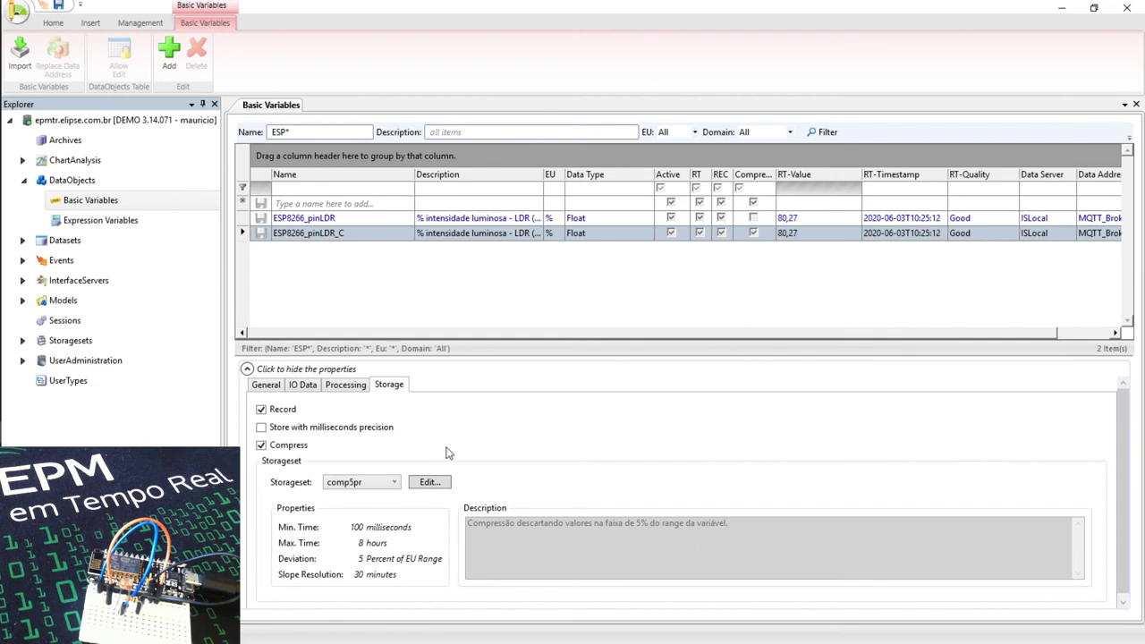
Start a new chart from both ESP8266_pinLDR and ESP8266_pinLDR_C with Server as its destination
{"action": "left_click", "coordinate": [360, 223], "text": "shift"}
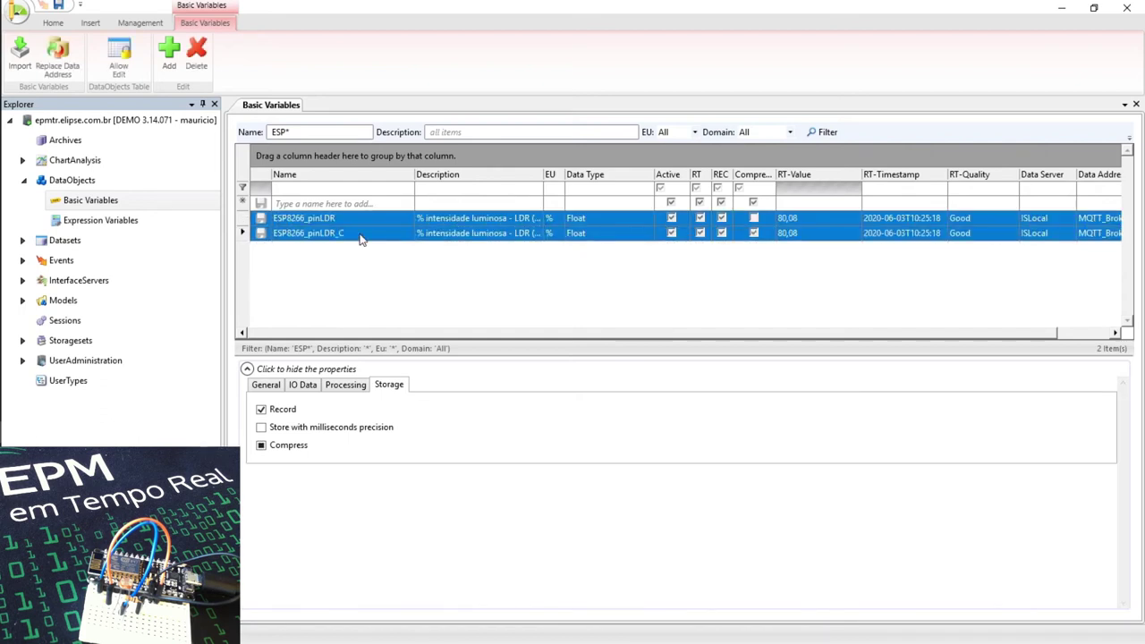
{"action": "right_click", "coordinate": [361, 239]}
{"action": "left_click", "coordinate": [380, 245]}
{"action": "left_click", "coordinate": [533, 298]}
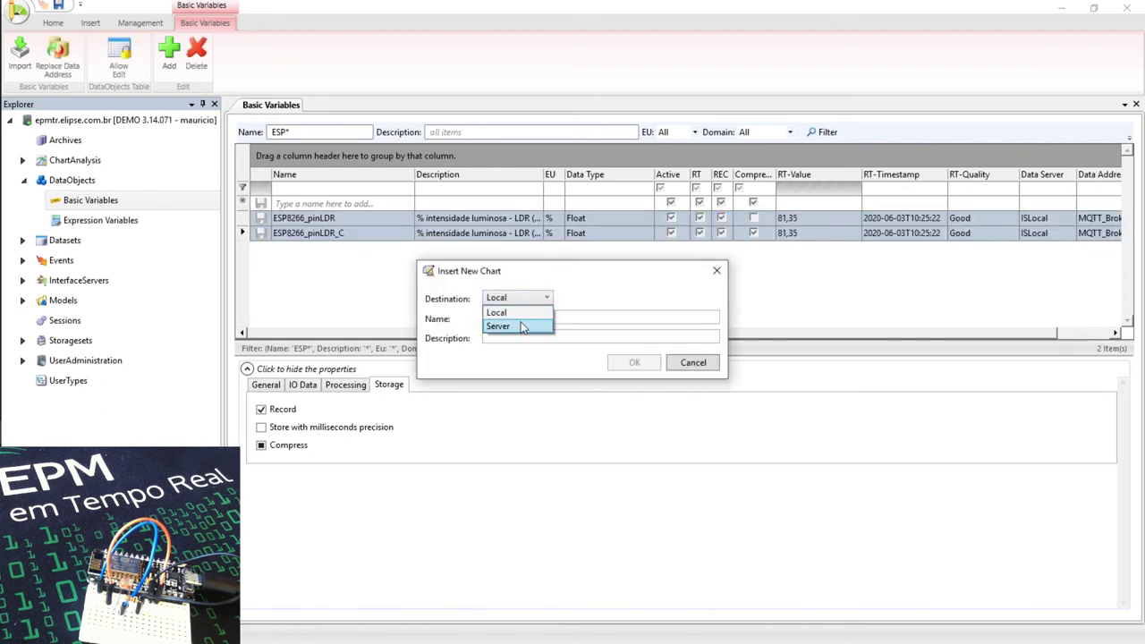
{"action": "left_click", "coordinate": [518, 315]}
Name the chart LDR_Compress, describe it as "Comparação entre valores raw e aplicando compressão", and create it
{"action": "left_click", "coordinate": [523, 316]}
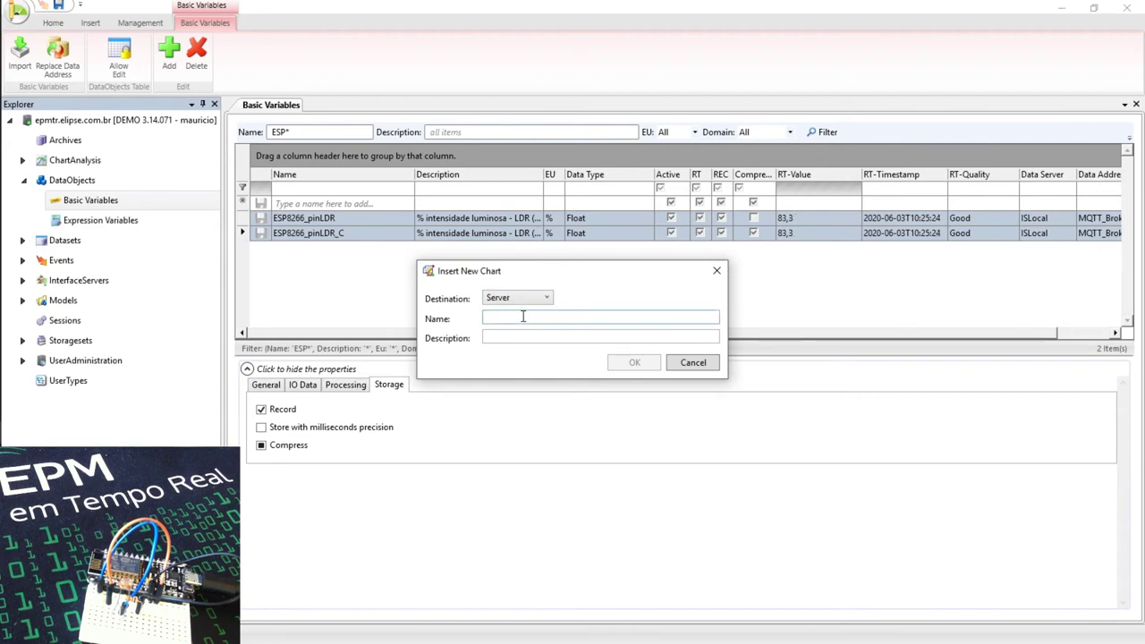
{"action": "type", "text": "LDR_"}
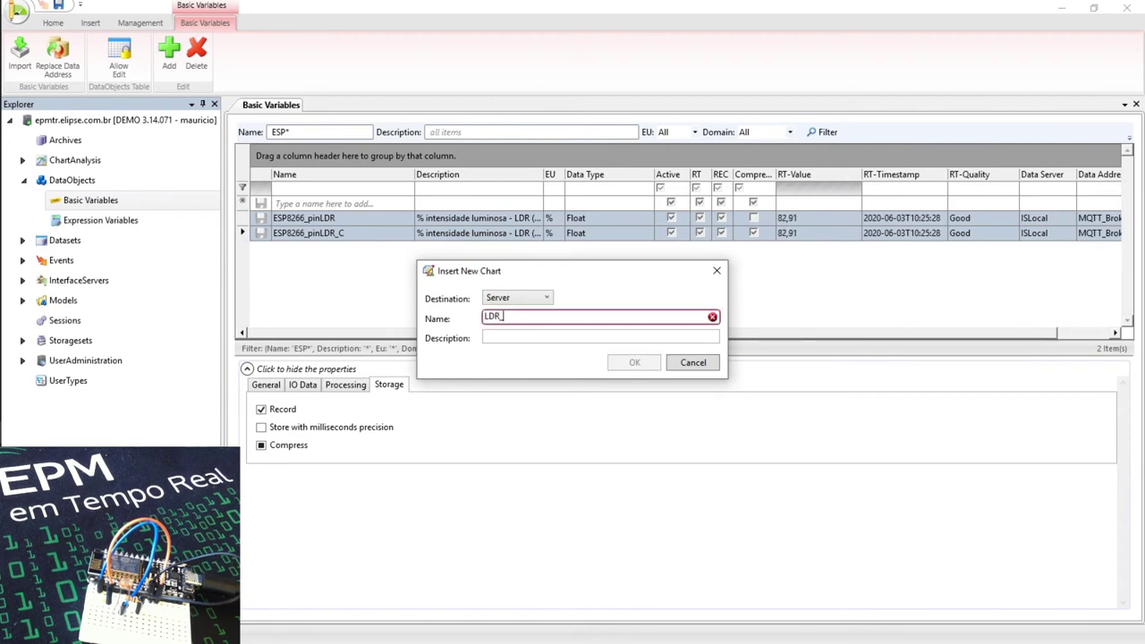
{"action": "type", "text": "Compress"}
{"action": "left_click", "coordinate": [521, 336]}
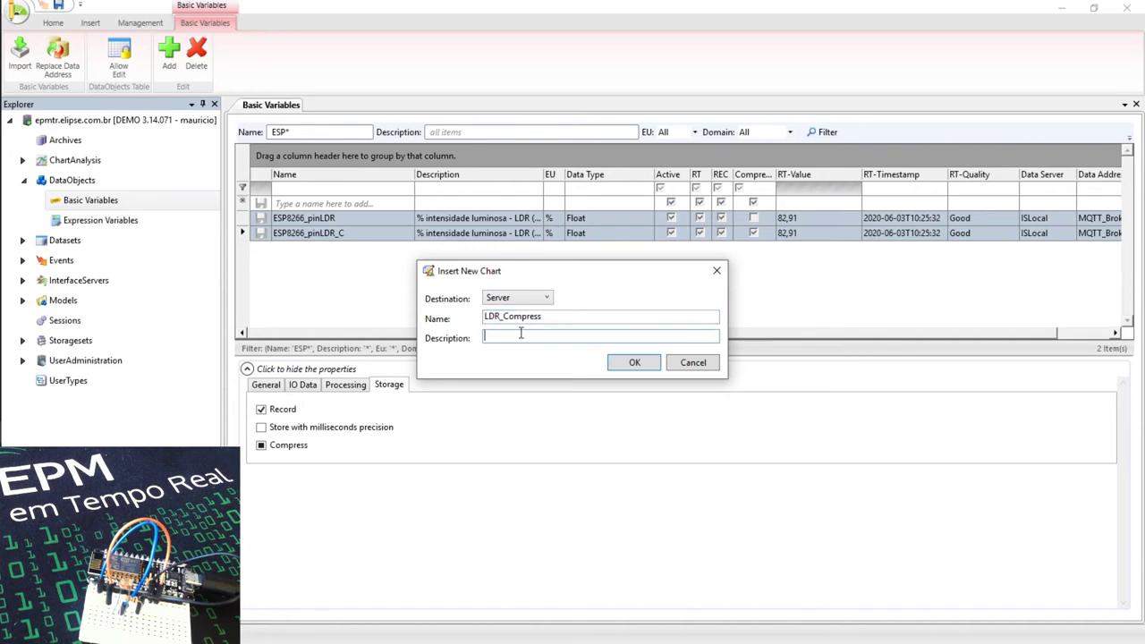
{"action": "type", "text": "Comparação "}
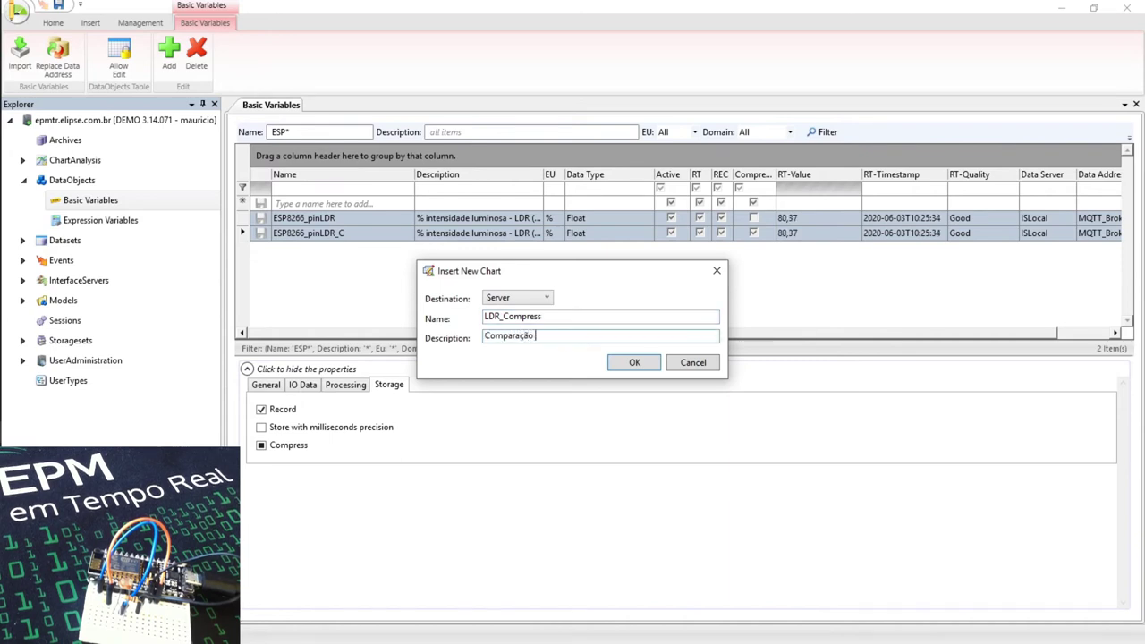
{"action": "type", "text": "entre valore"}
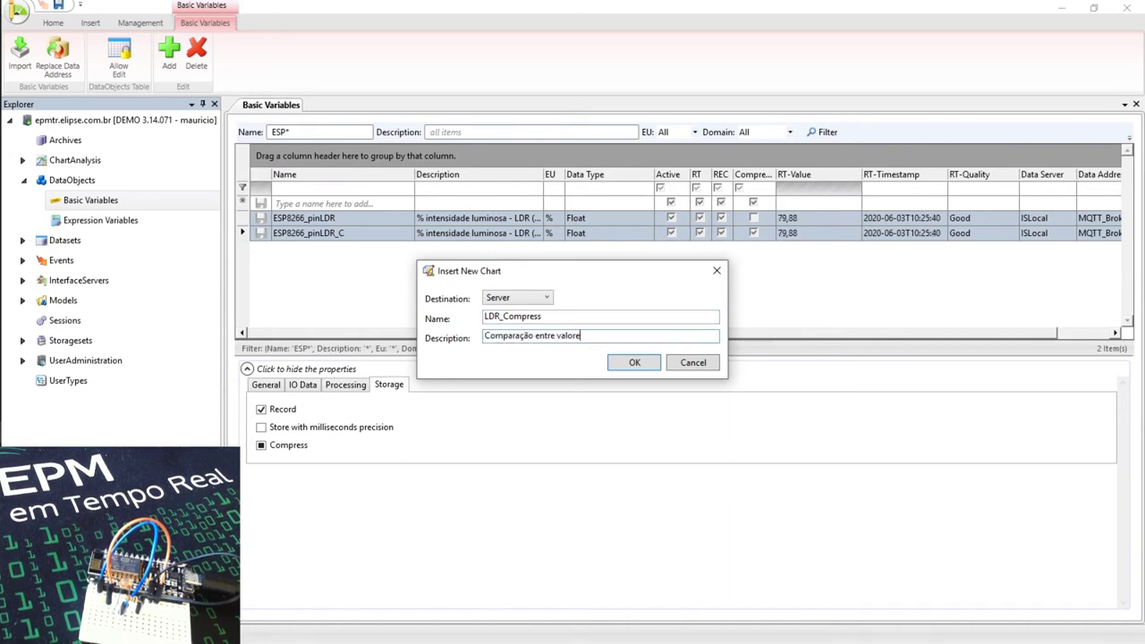
{"action": "type", "text": "s raw"}
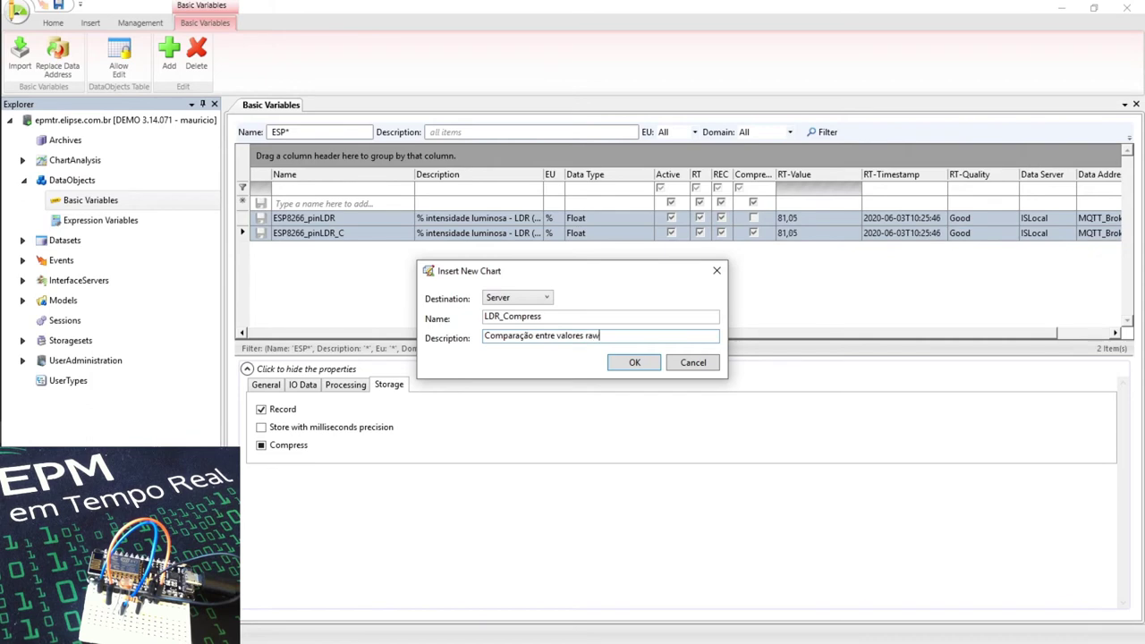
{"action": "type", "text": " e aplicando compressão"}
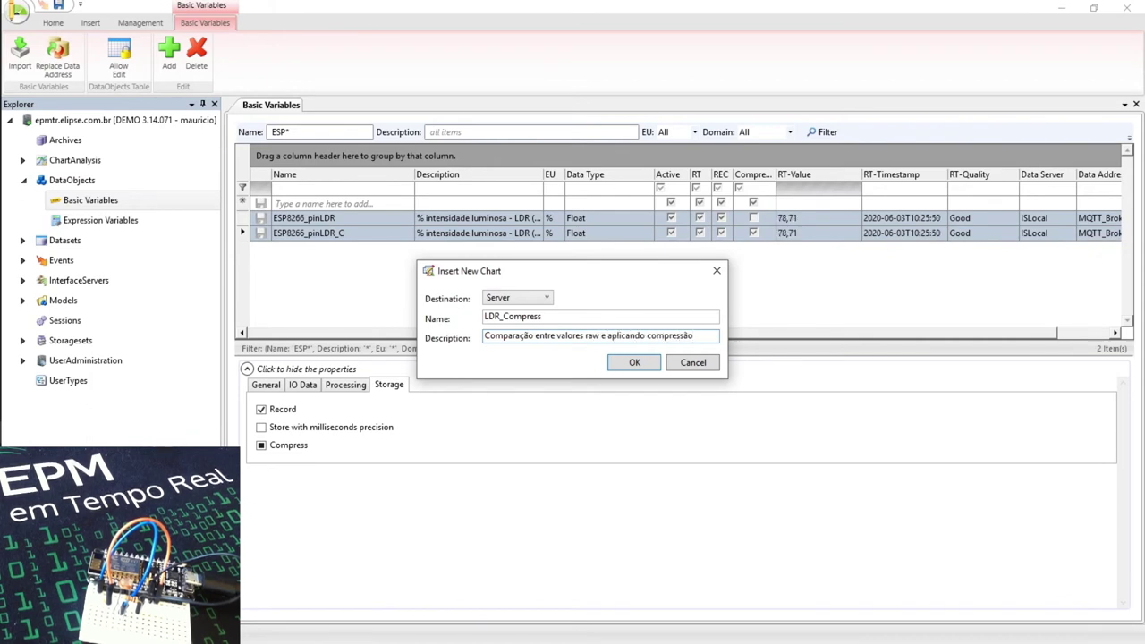
{"action": "left_click", "coordinate": [632, 363]}
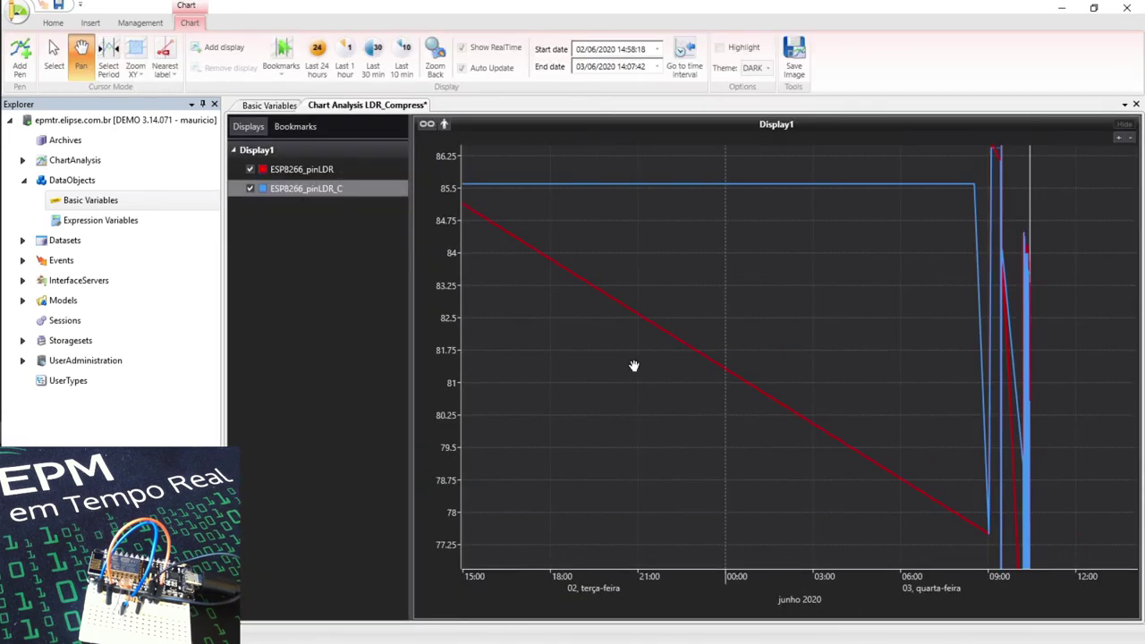
Narrow the chart's period to 03/06/2020 10:12:00–10:28:00 and widen its value axis to cover 0 to 100
{"action": "left_click", "coordinate": [1001, 580]}
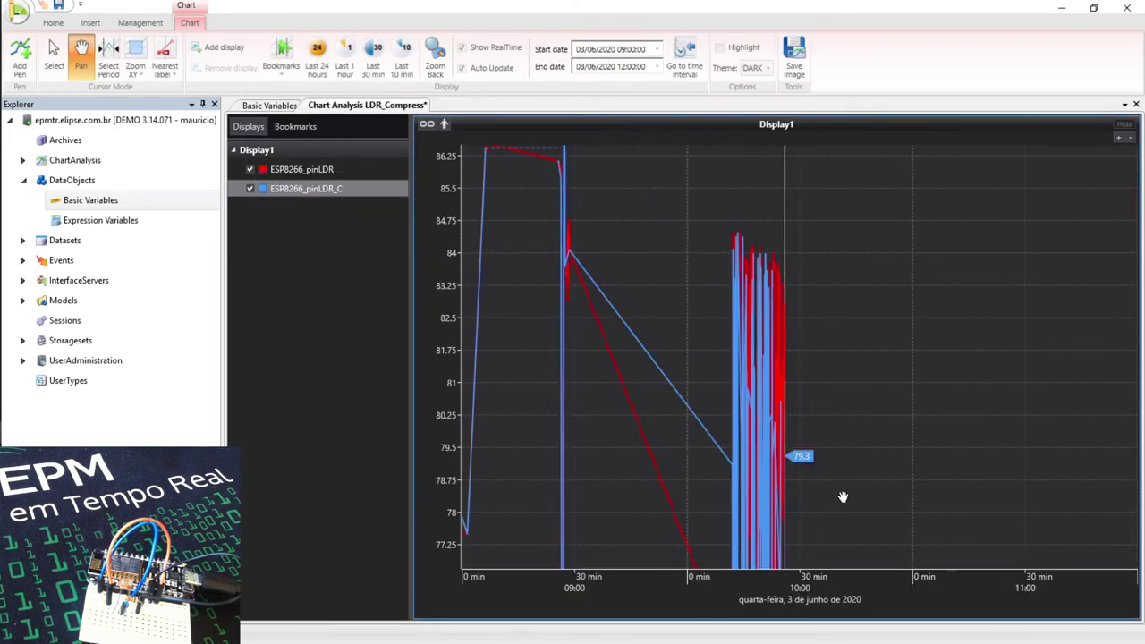
{"action": "left_click_drag", "start_coordinate": [843, 496], "coordinate": [582, 378]}
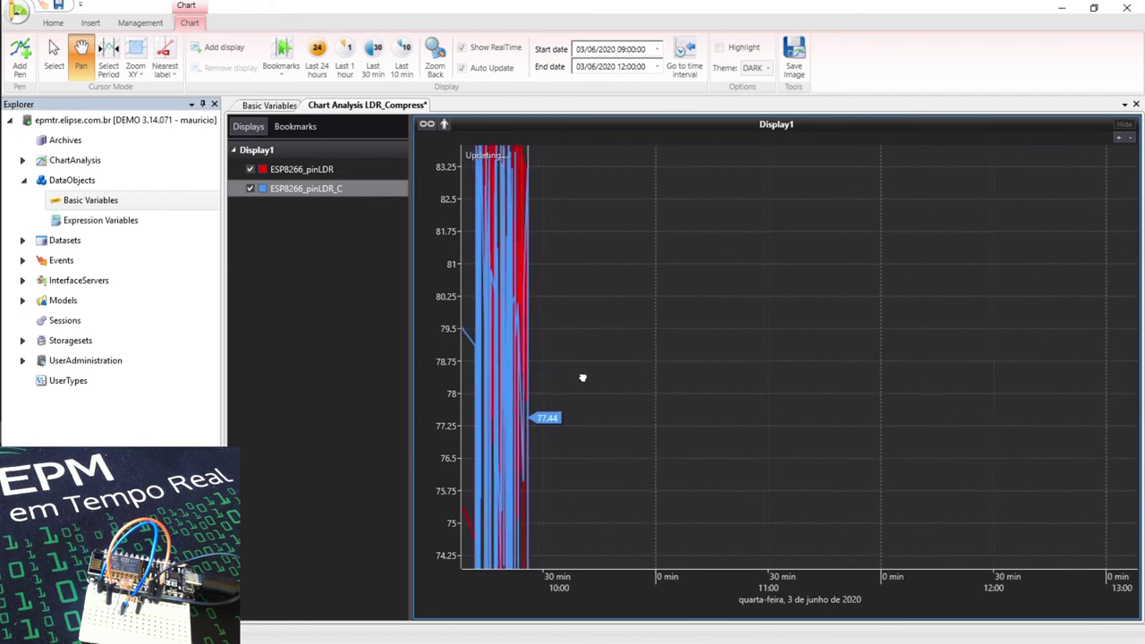
{"action": "left_click", "coordinate": [480, 582]}
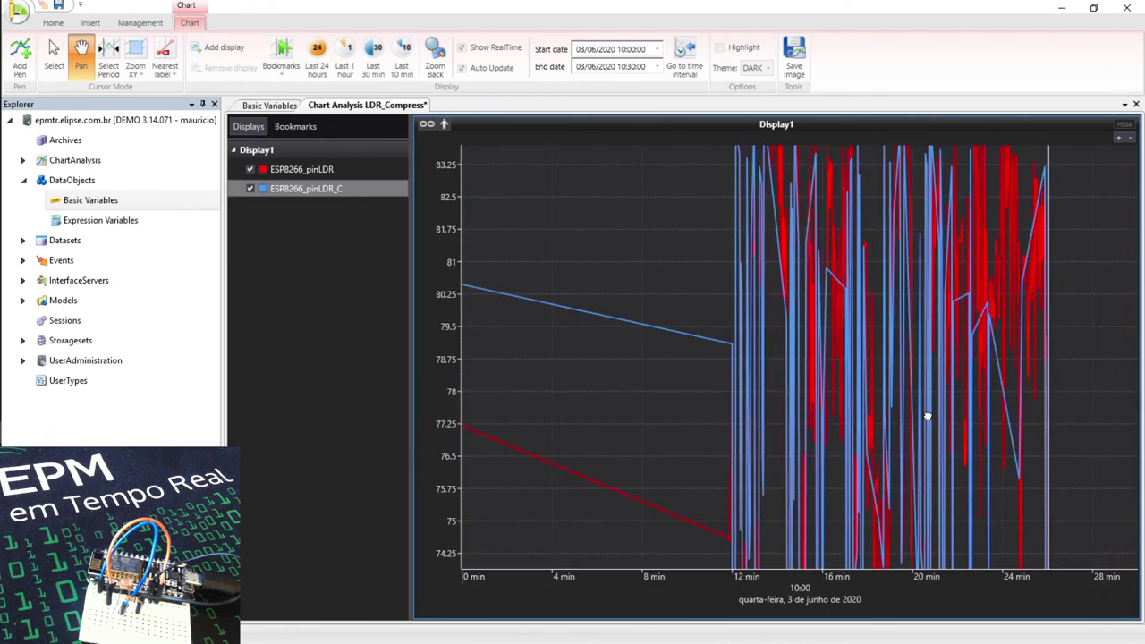
{"action": "left_click_drag", "start_coordinate": [925, 414], "coordinate": [715, 438]}
{"action": "left_click", "coordinate": [426, 405]}
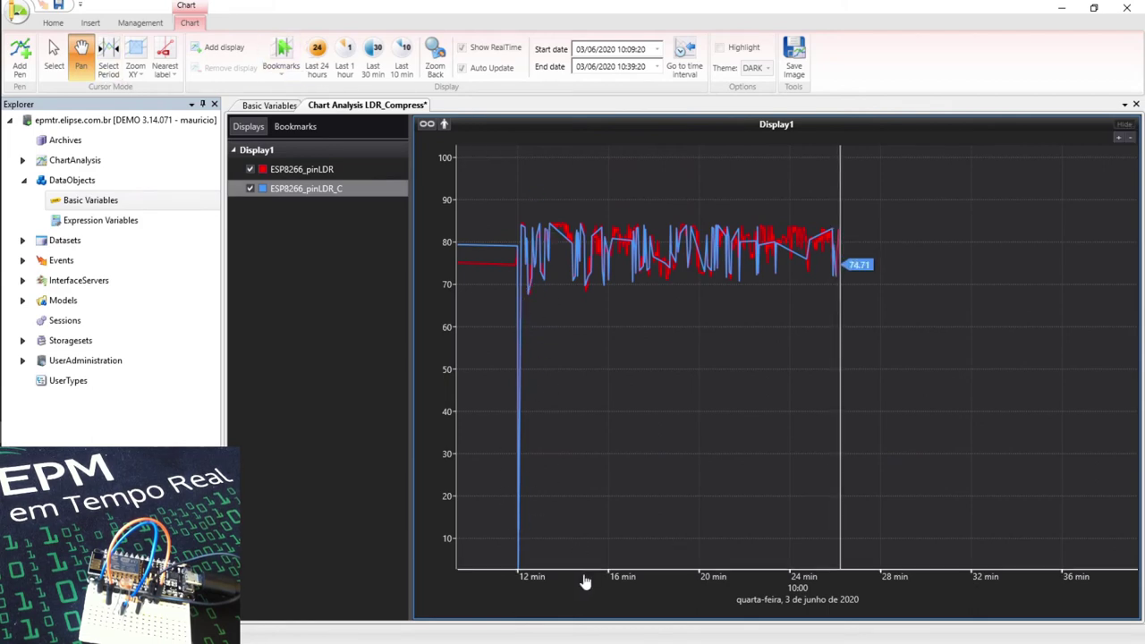
{"action": "left_click_drag", "start_coordinate": [518, 578], "coordinate": [851, 581]}
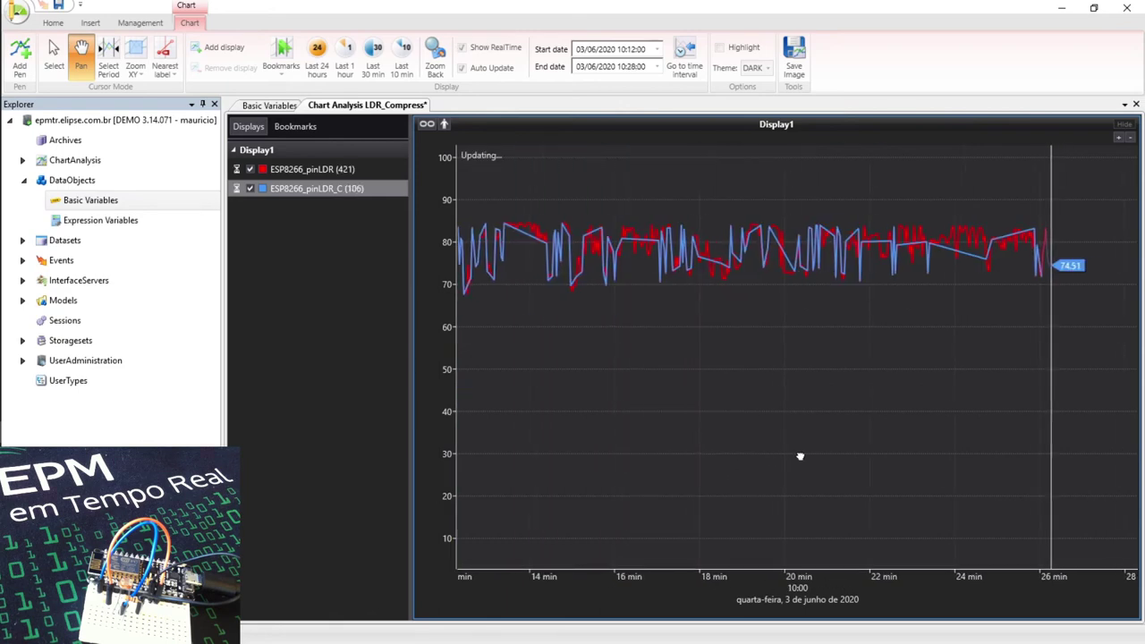
Make Display1 follow the real-time data, zoomed to the latest few minutes with the value axis fitted to the curves
{"action": "left_click", "coordinate": [444, 123]}
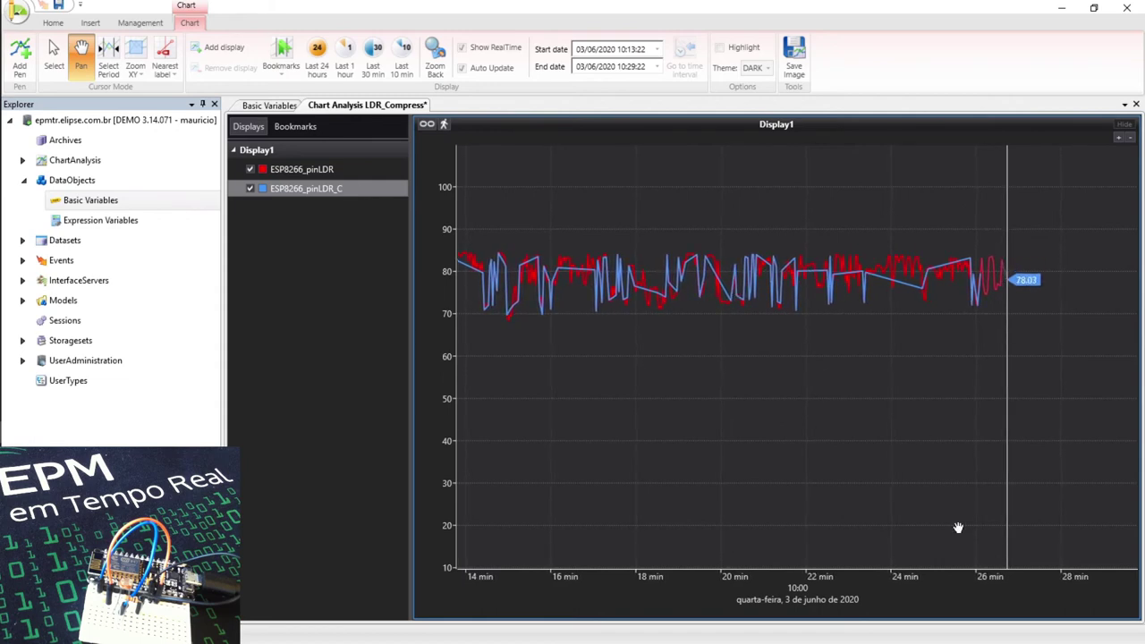
{"action": "left_click", "coordinate": [1013, 582]}
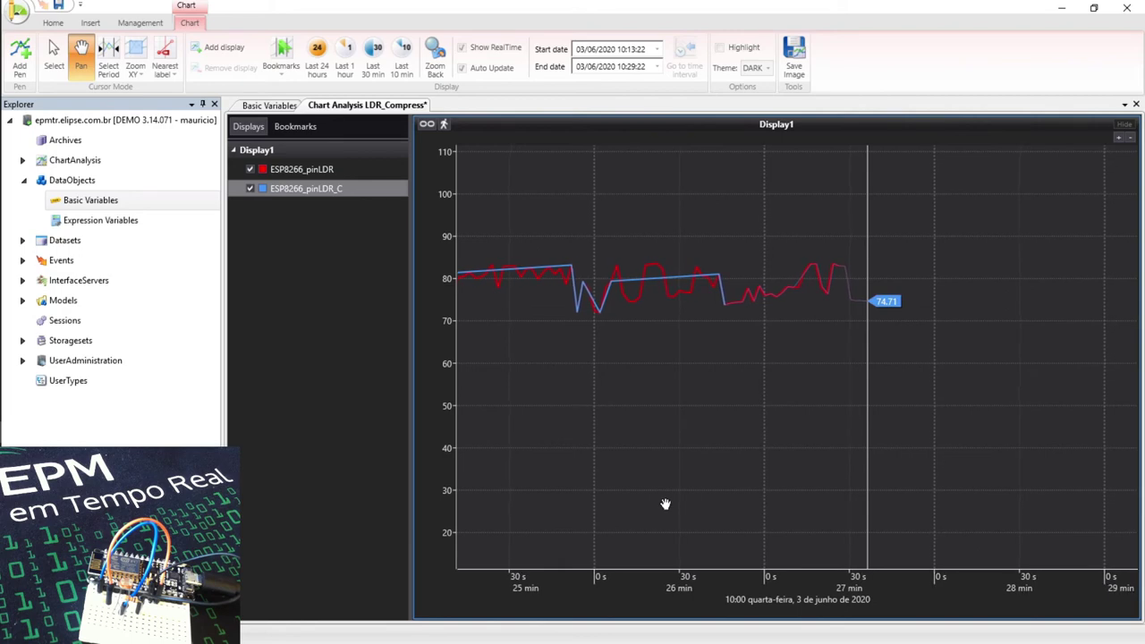
{"action": "double_click", "coordinate": [456, 435]}
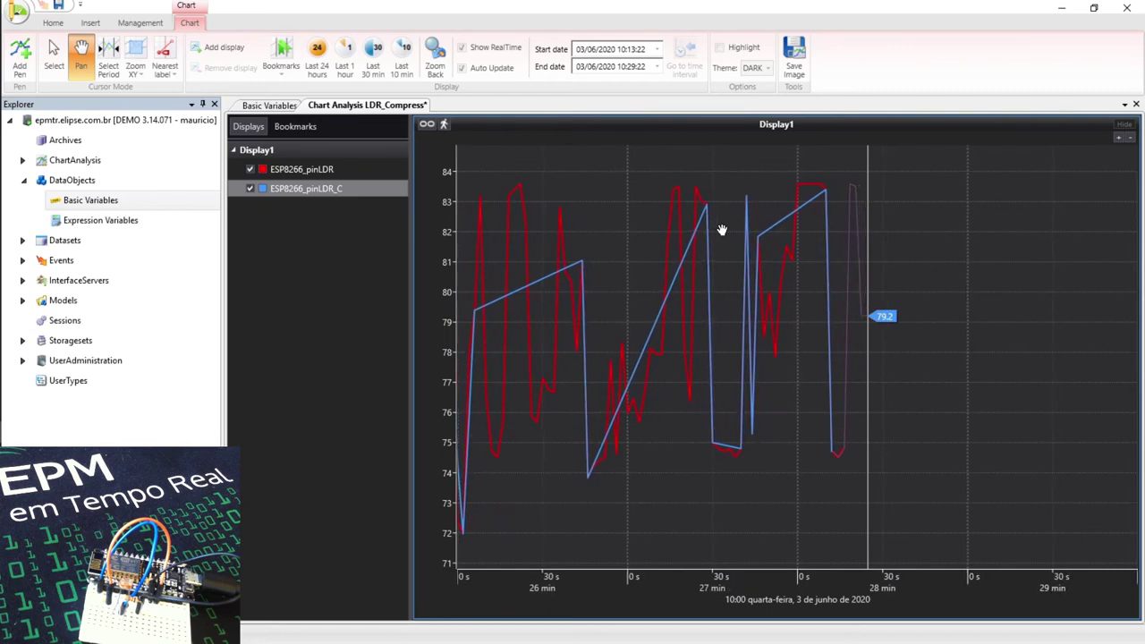
Close the LDR_Compress chart analysis and display the general properties of the ESP8266_pinLDR variable
{"action": "middle_click", "coordinate": [385, 105]}
{"action": "left_click", "coordinate": [536, 372]}
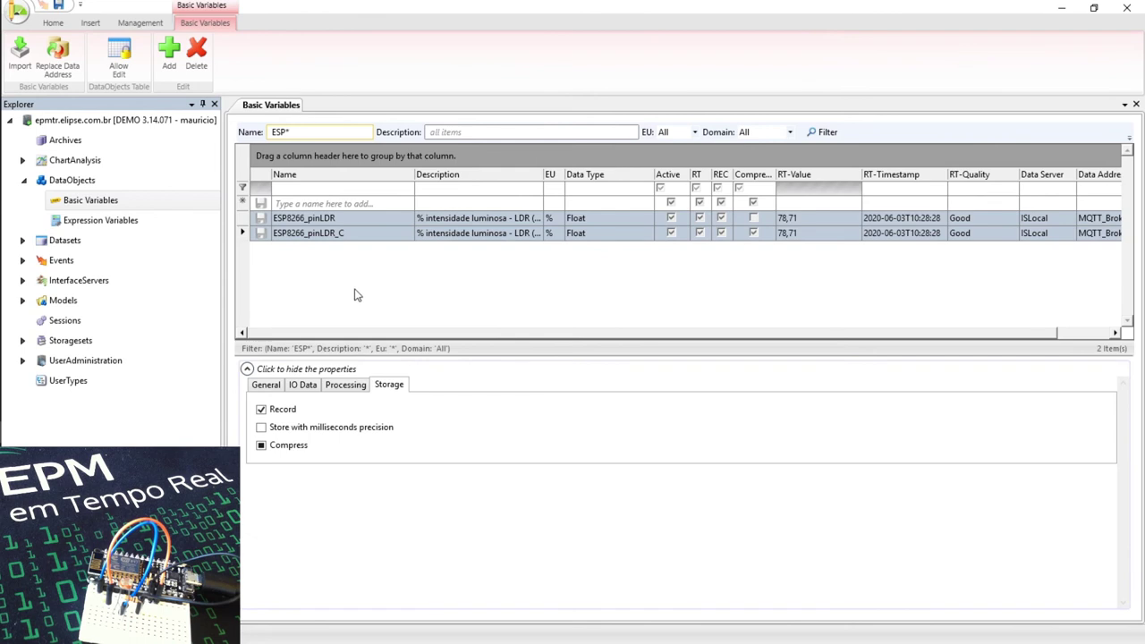
{"action": "left_click", "coordinate": [338, 218]}
{"action": "left_click", "coordinate": [265, 385]}
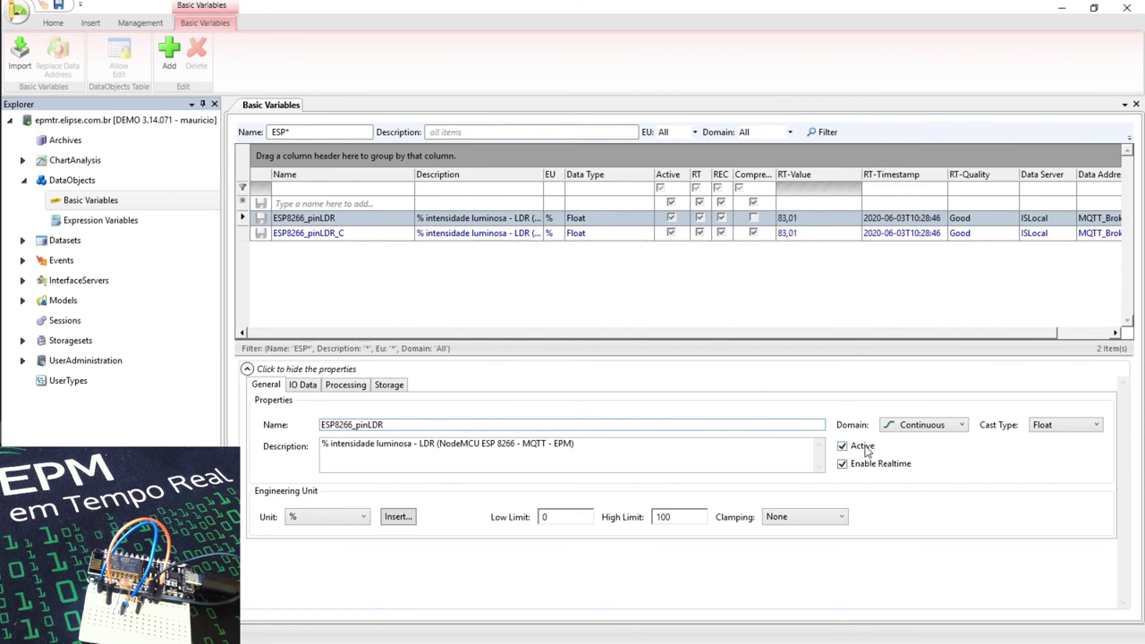
Open the EPM server's product key information to examine its I/O point limits
{"action": "left_click", "coordinate": [139, 23]}
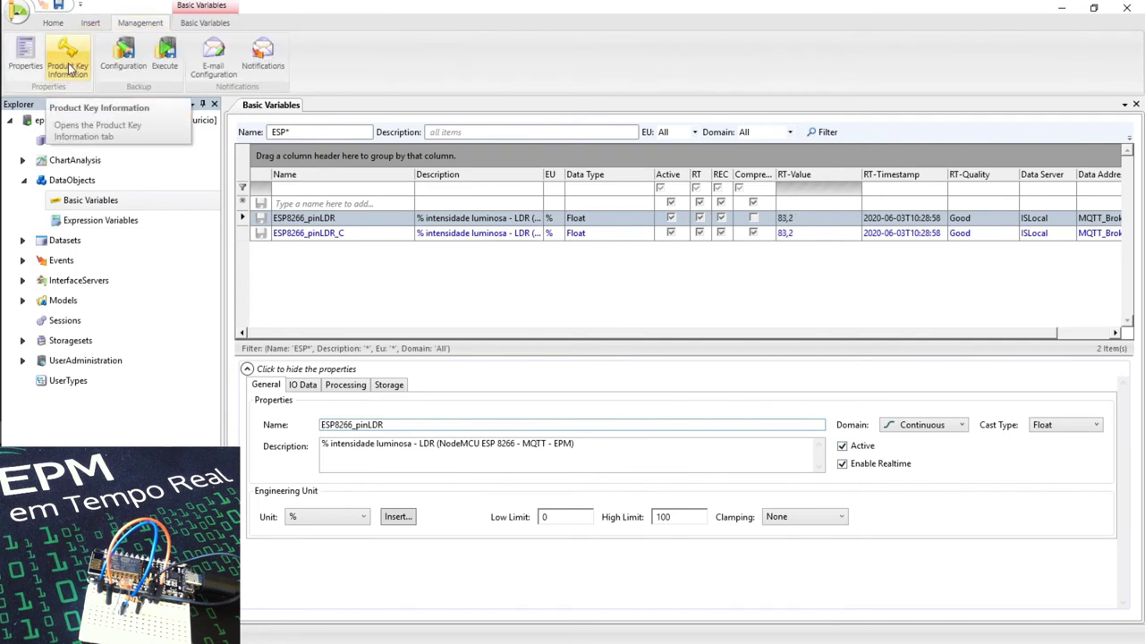
{"action": "left_click", "coordinate": [70, 70]}
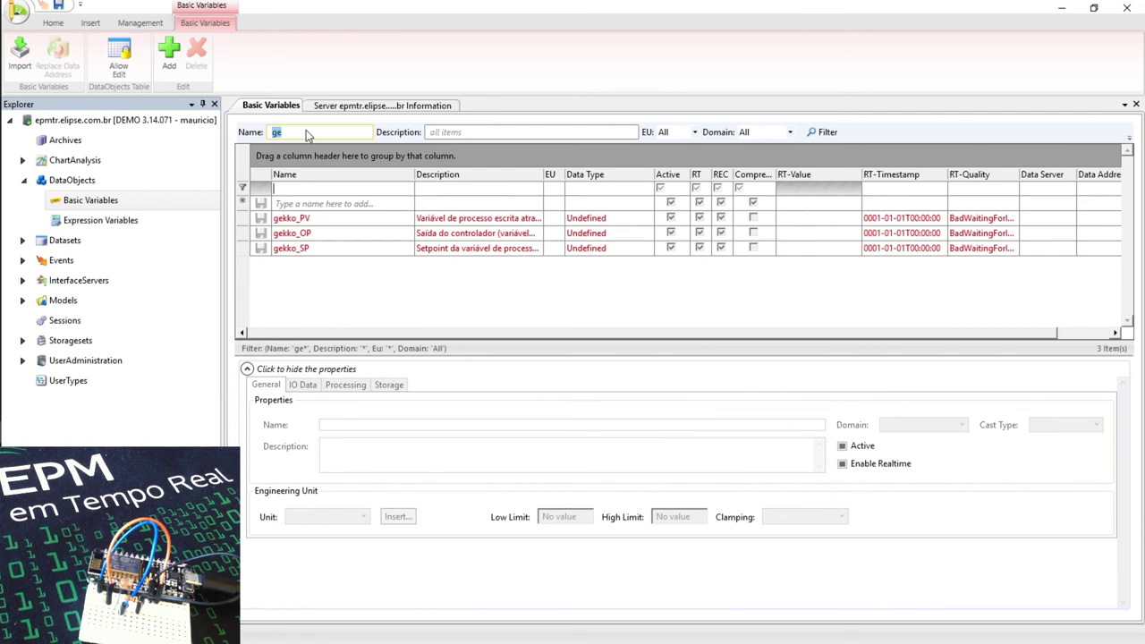
Filter the basic variables by the name *Temp* and check the general properties of ADM_Temperature and Auditorio_Temperature
{"action": "type", "text": "*Temp*"}
{"action": "key", "text": "Return"}
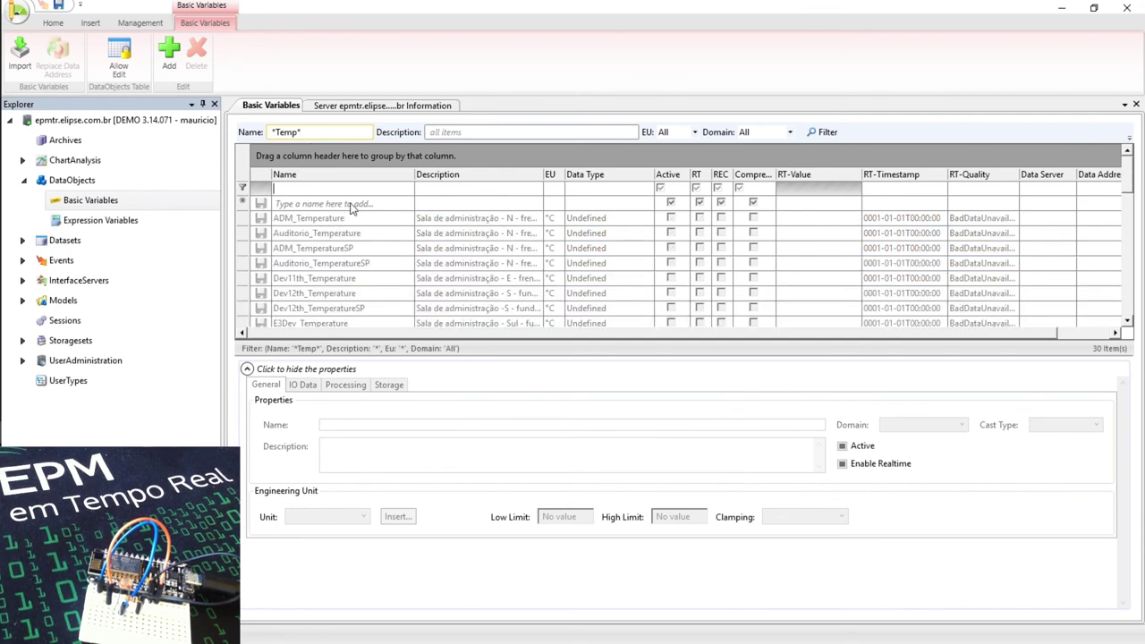
{"action": "left_click", "coordinate": [332, 221]}
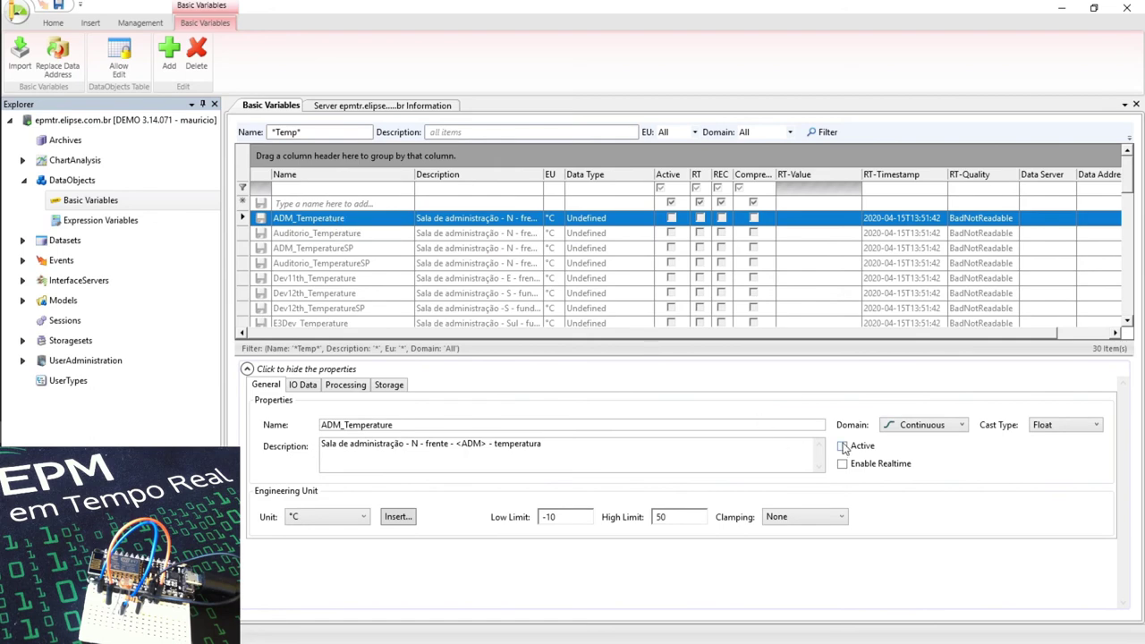
{"action": "left_click", "coordinate": [337, 309], "text": "shift"}
{"action": "left_click", "coordinate": [356, 233]}
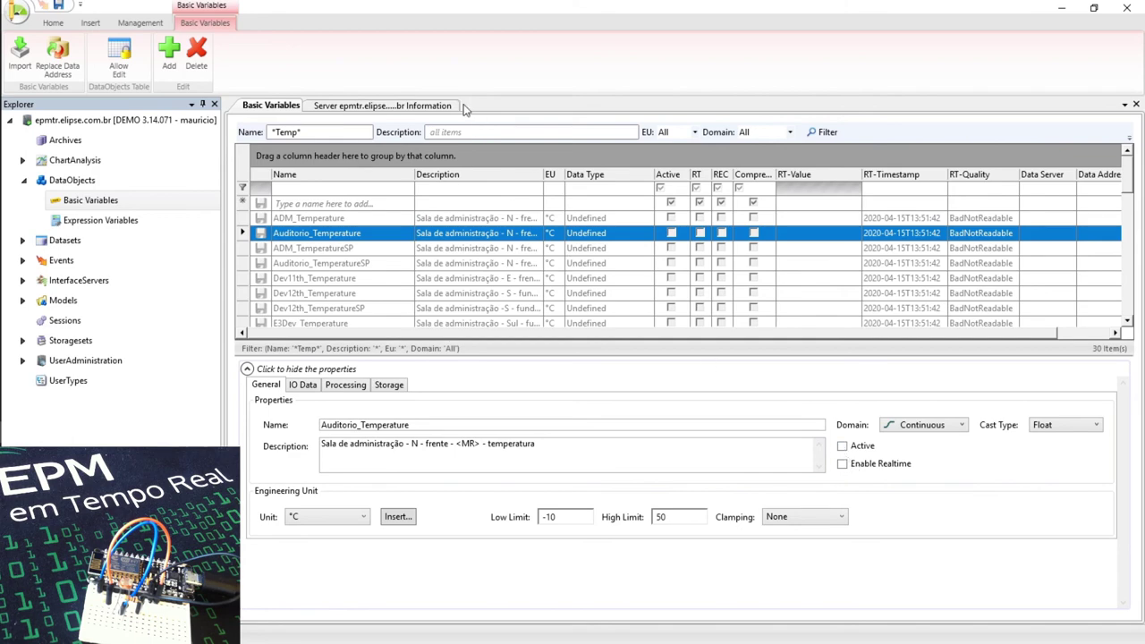
Review the I/O points in the server information once more, and close it together with the Basic Variables table
{"action": "left_click", "coordinate": [429, 106]}
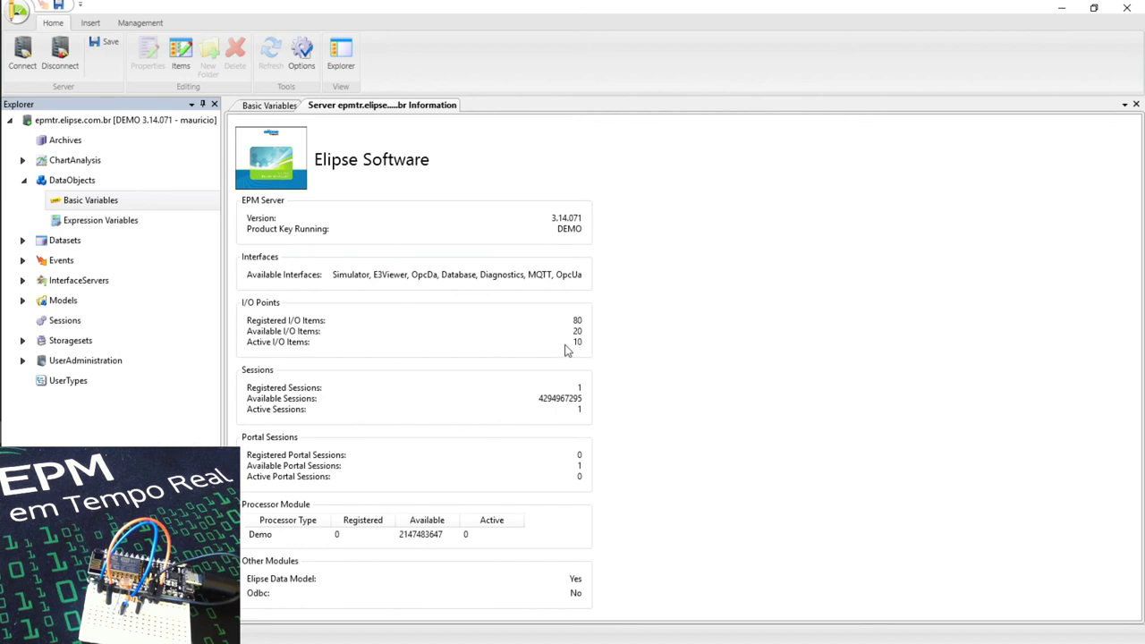
{"action": "middle_click", "coordinate": [408, 107]}
{"action": "middle_click", "coordinate": [284, 105]}
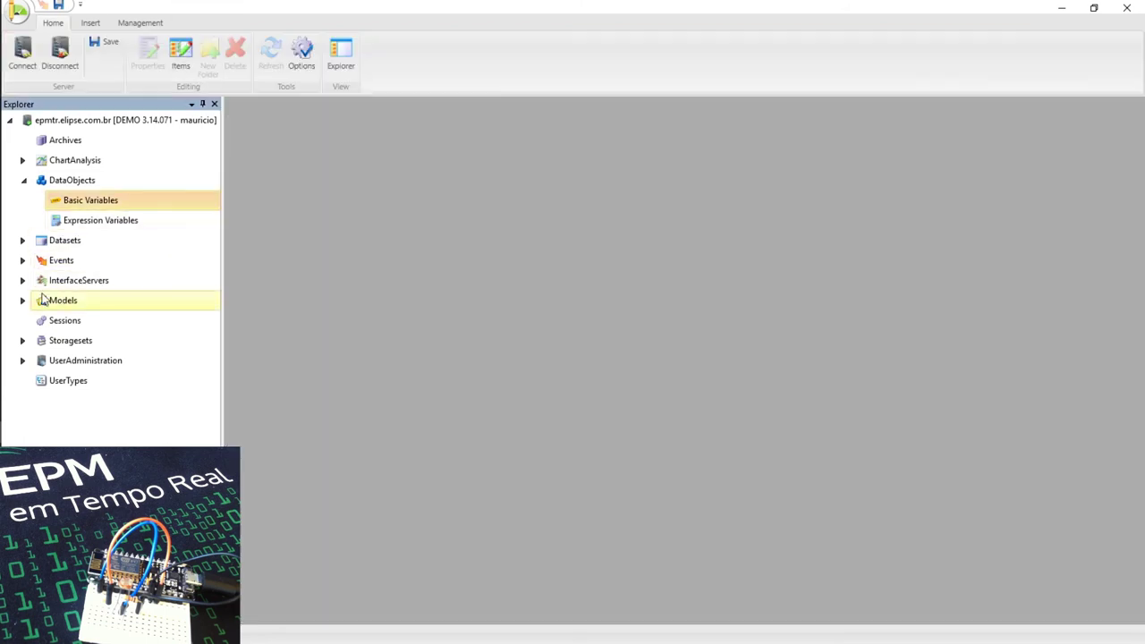
Open the tags of the MQTT_Broker interface under the ISLocal interface server for editing
{"action": "left_click", "coordinate": [24, 282]}
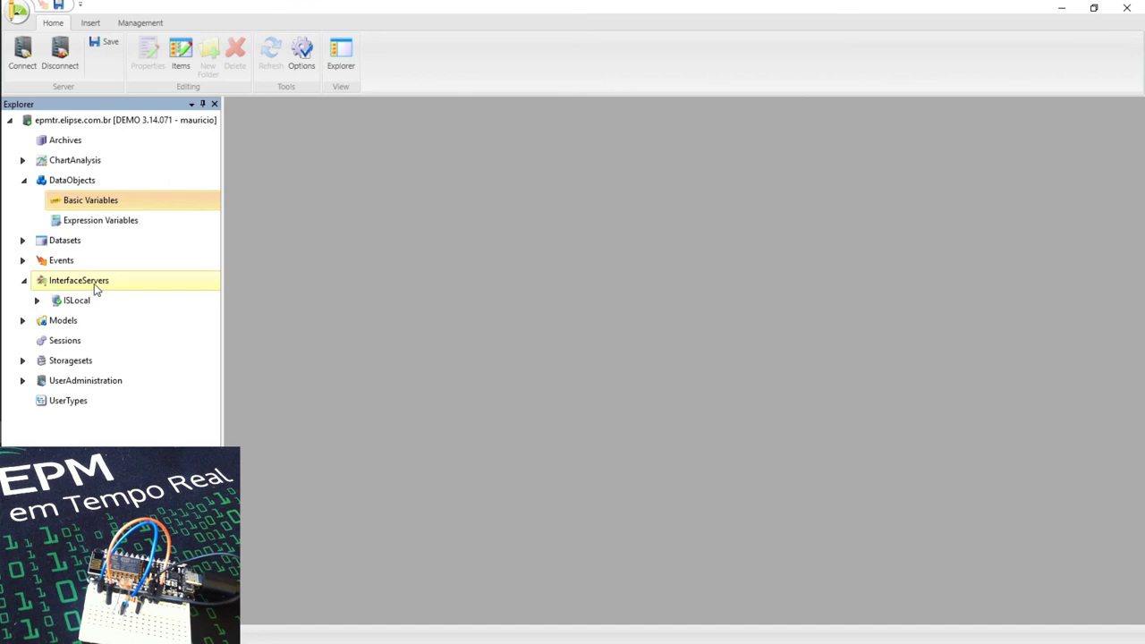
{"action": "left_click", "coordinate": [38, 303]}
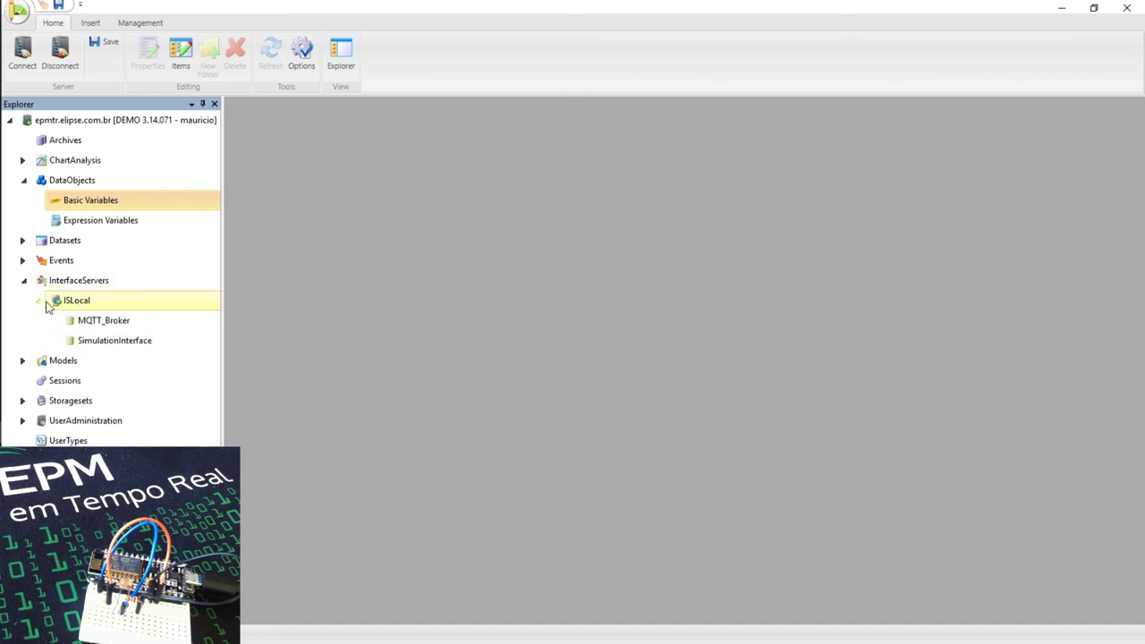
{"action": "left_click", "coordinate": [120, 322]}
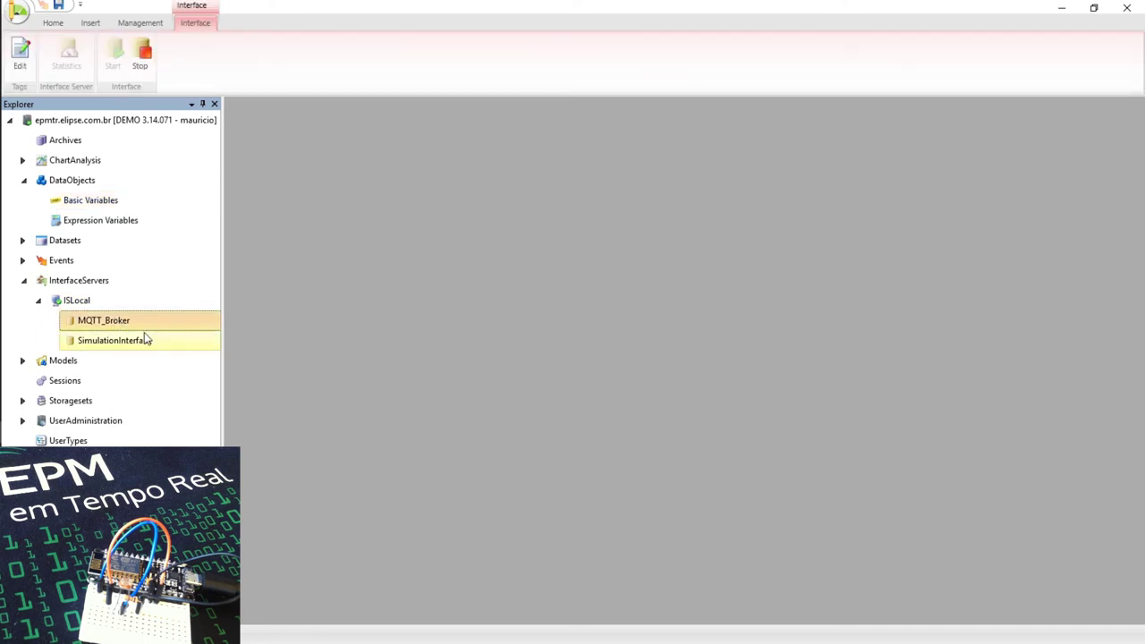
{"action": "right_click", "coordinate": [131, 322]}
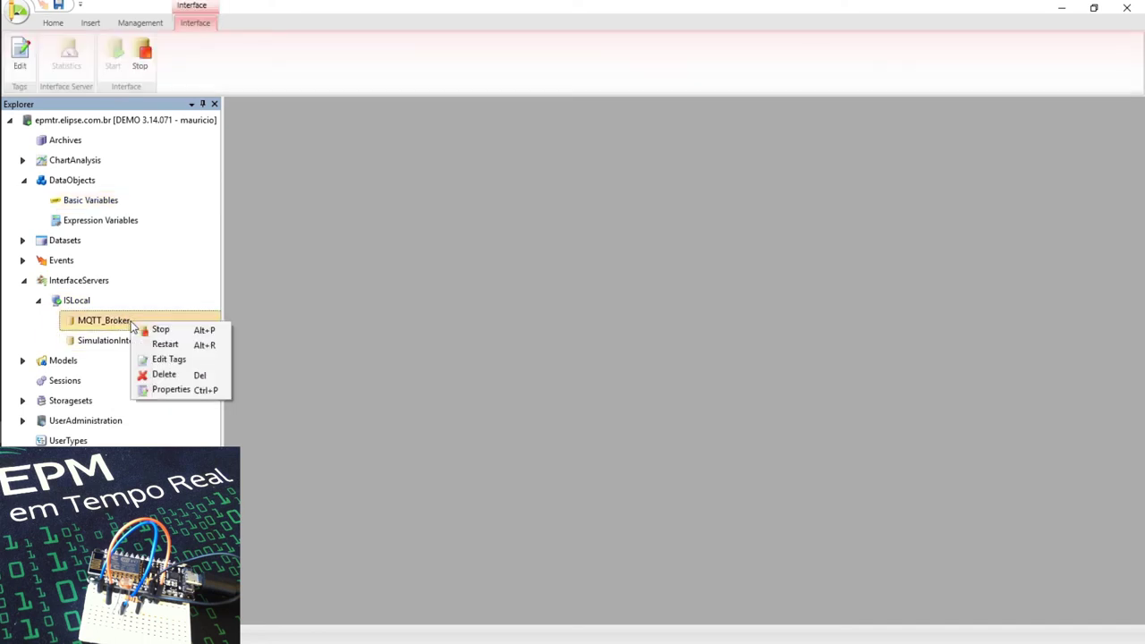
{"action": "left_click", "coordinate": [169, 359]}
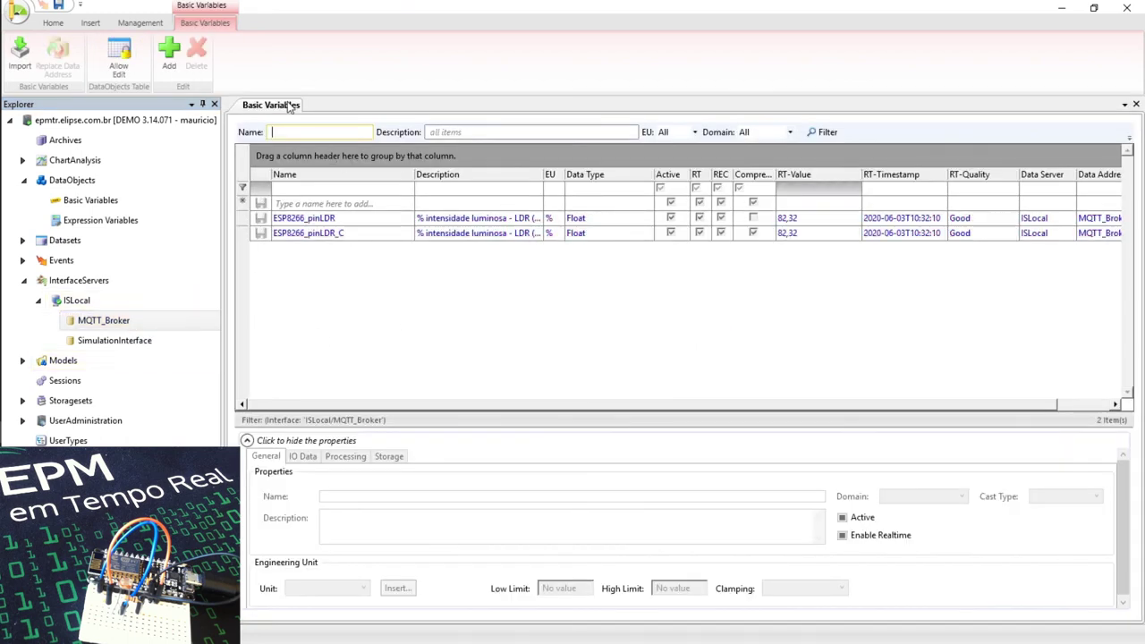
Compare the IO data source addresses of ESP8266_pinLDR_C and ESP8266_pinLDR, and select the MQTT_Broker interface they read from
{"action": "left_click", "coordinate": [349, 222]}
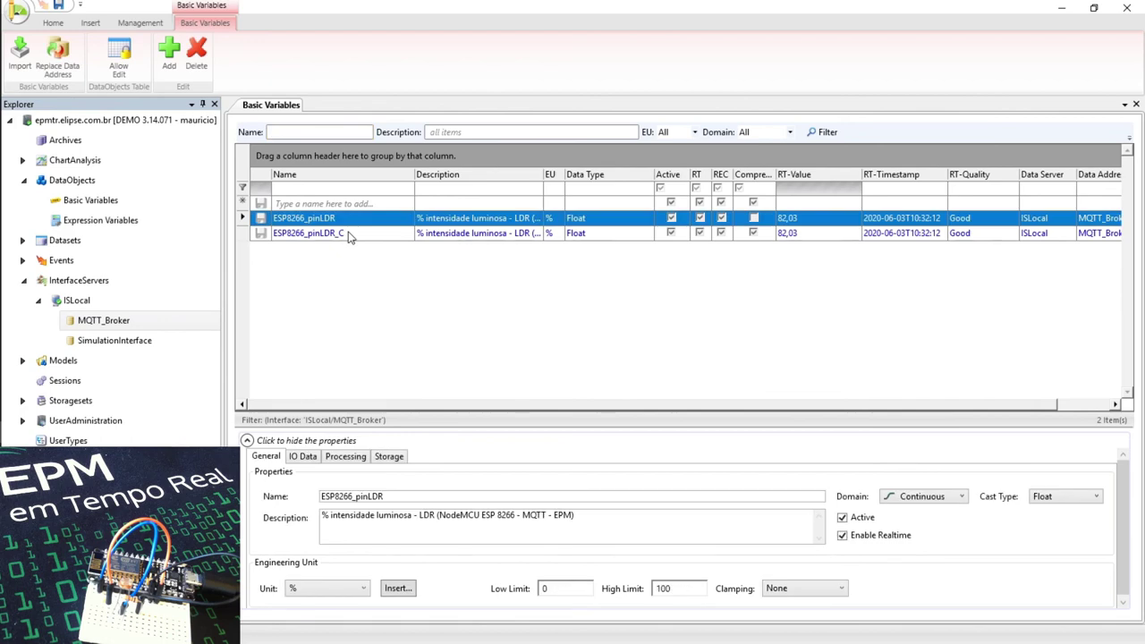
{"action": "left_click", "coordinate": [349, 233]}
{"action": "left_click", "coordinate": [302, 456]}
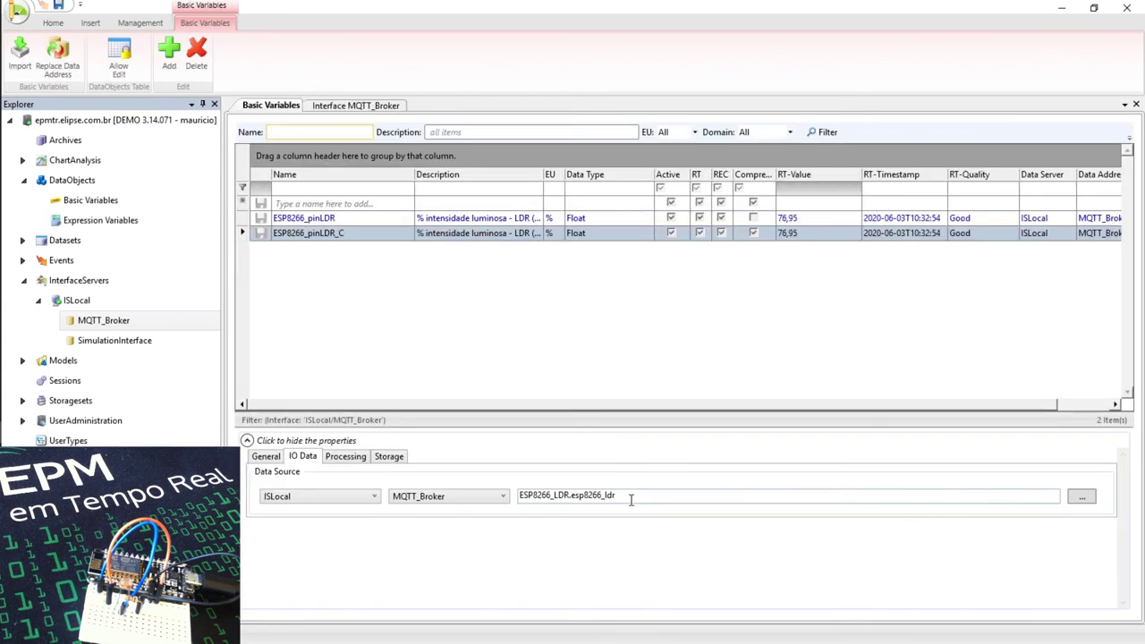
{"action": "left_click", "coordinate": [393, 217], "text": "shift"}
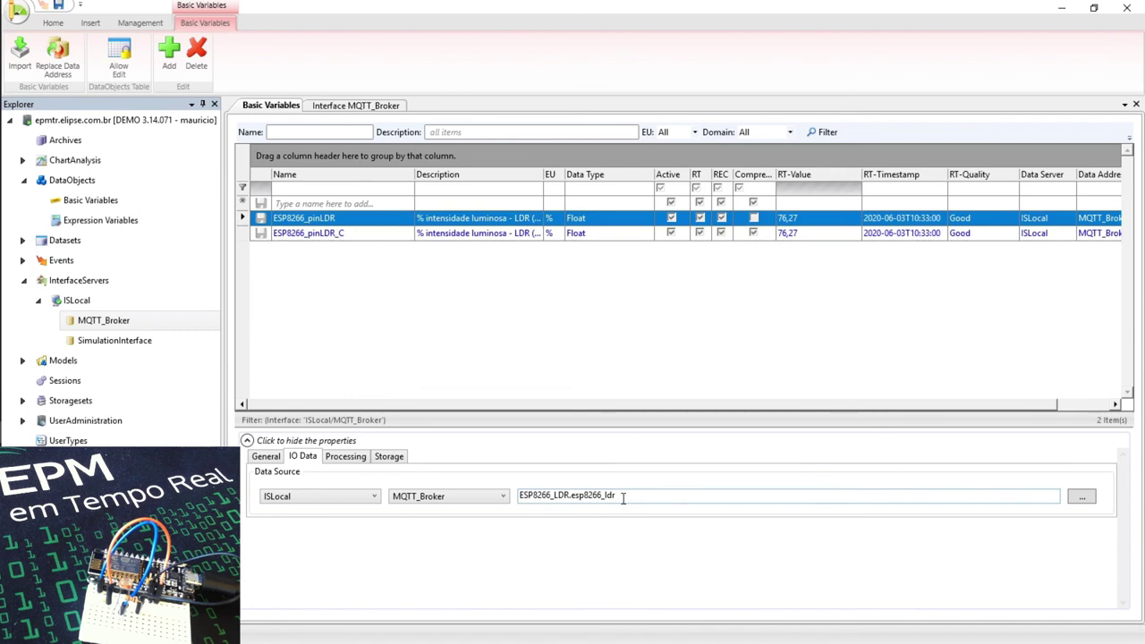
{"action": "left_click", "coordinate": [623, 495]}
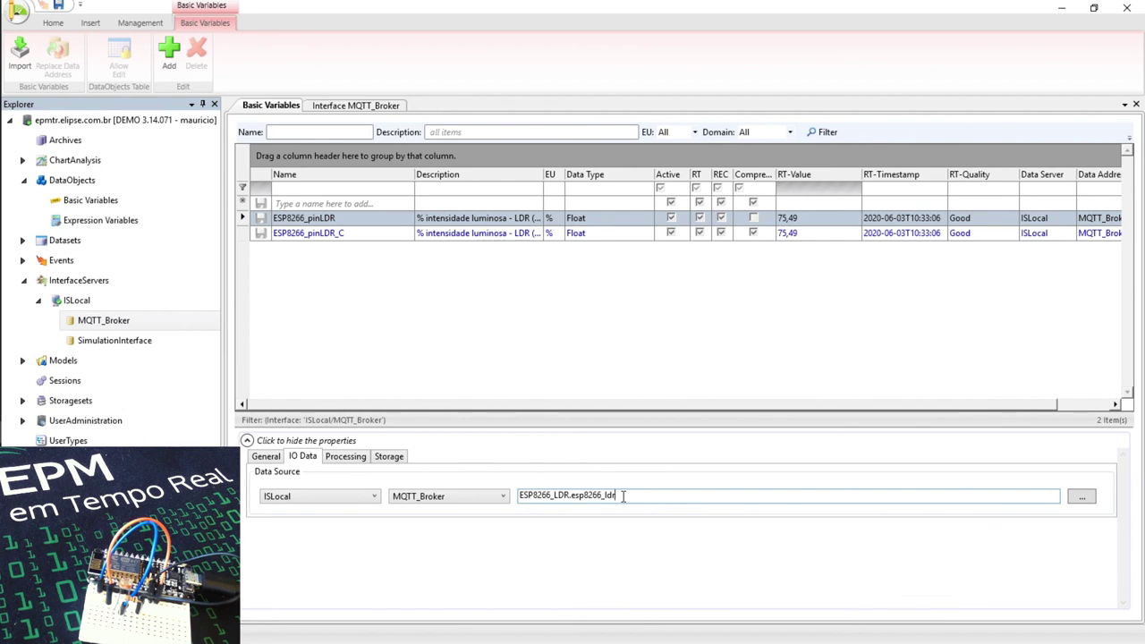
{"action": "left_click", "coordinate": [155, 324]}
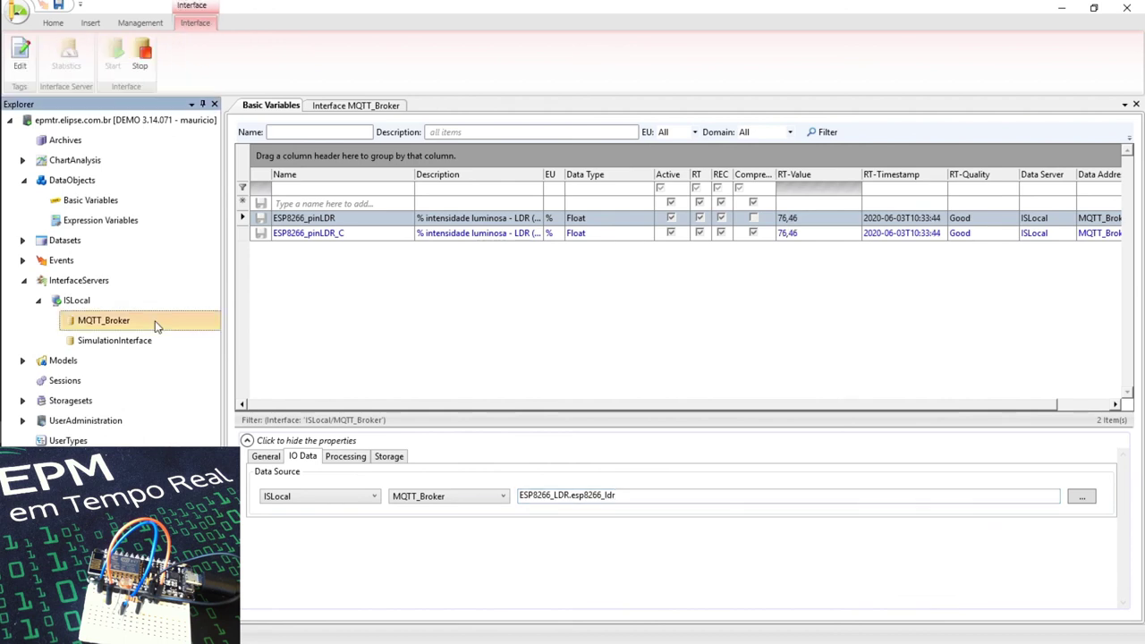